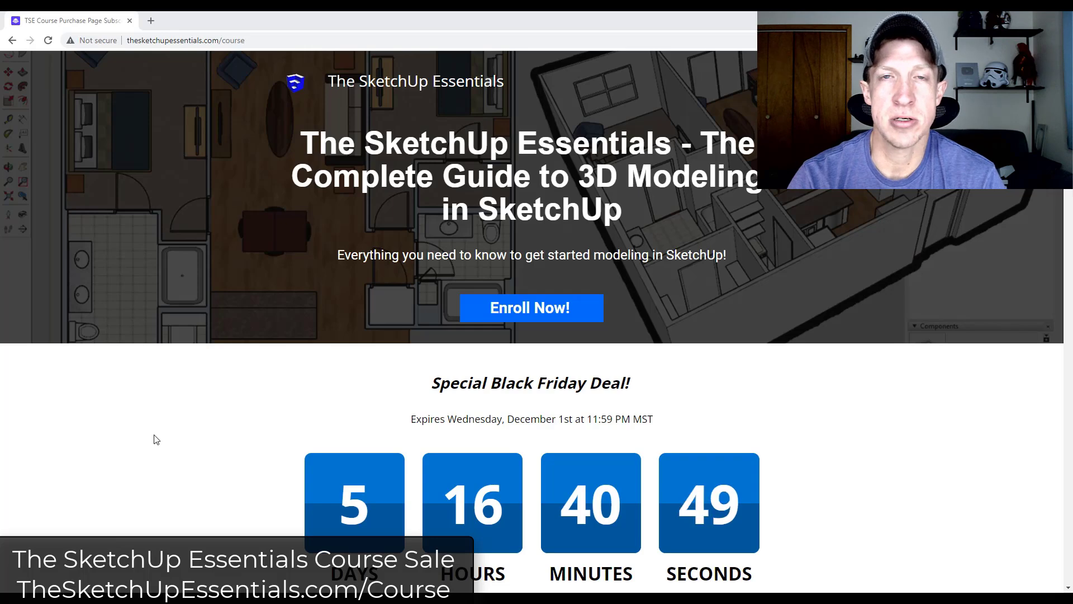
# Zoom out over the textured hillside terrain until the rows of pine tree components show.
pyautogui.scroll(-5, 152, 438)
pyautogui.scroll(-1, 152, 440)
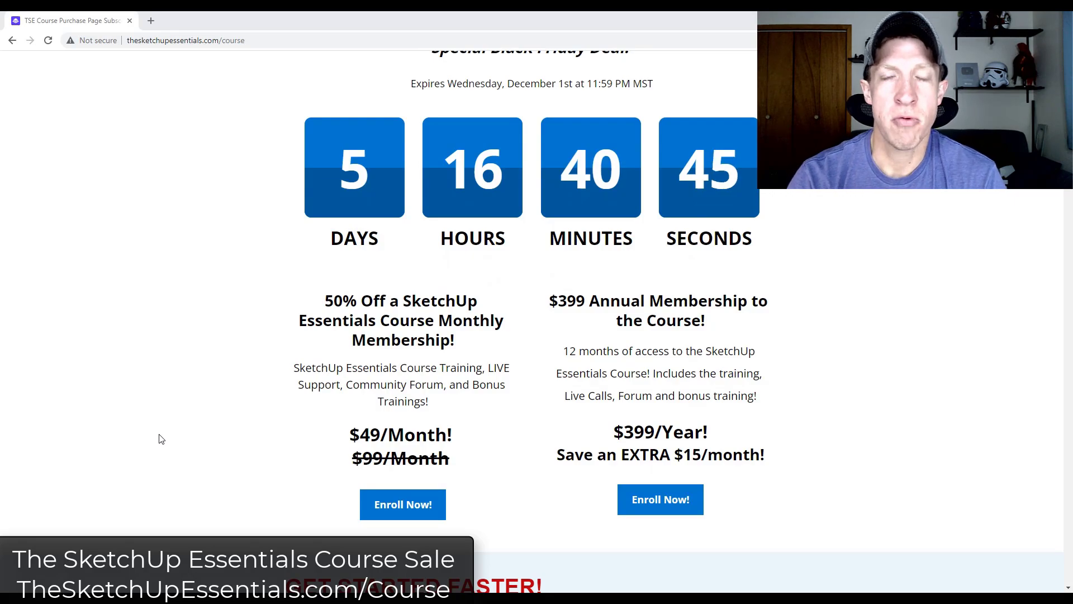
pyautogui.scroll(-12, 162, 441)
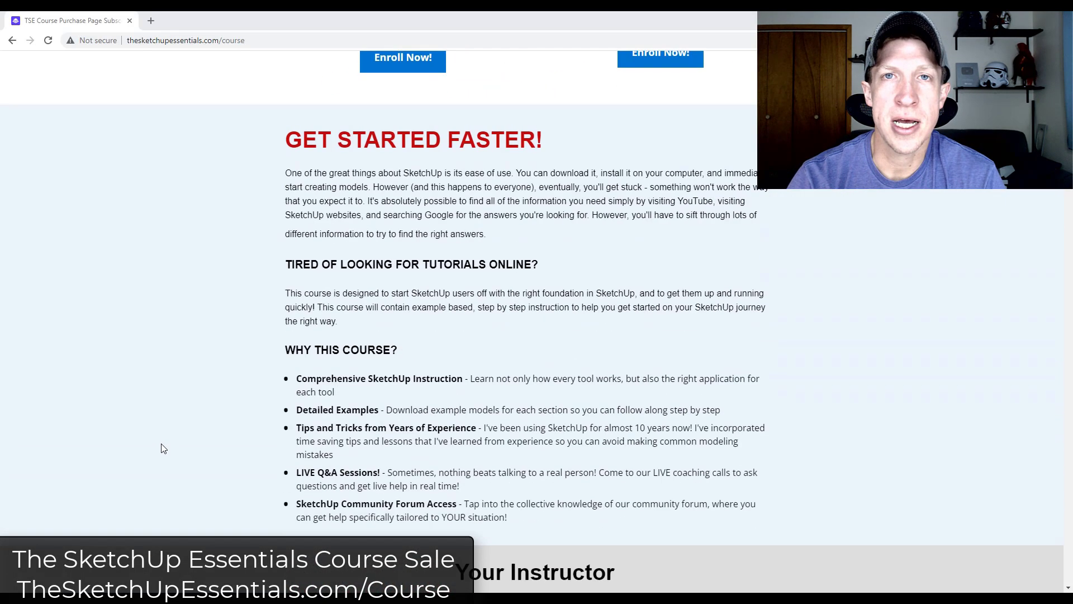
pyautogui.scroll(-5, 163, 448)
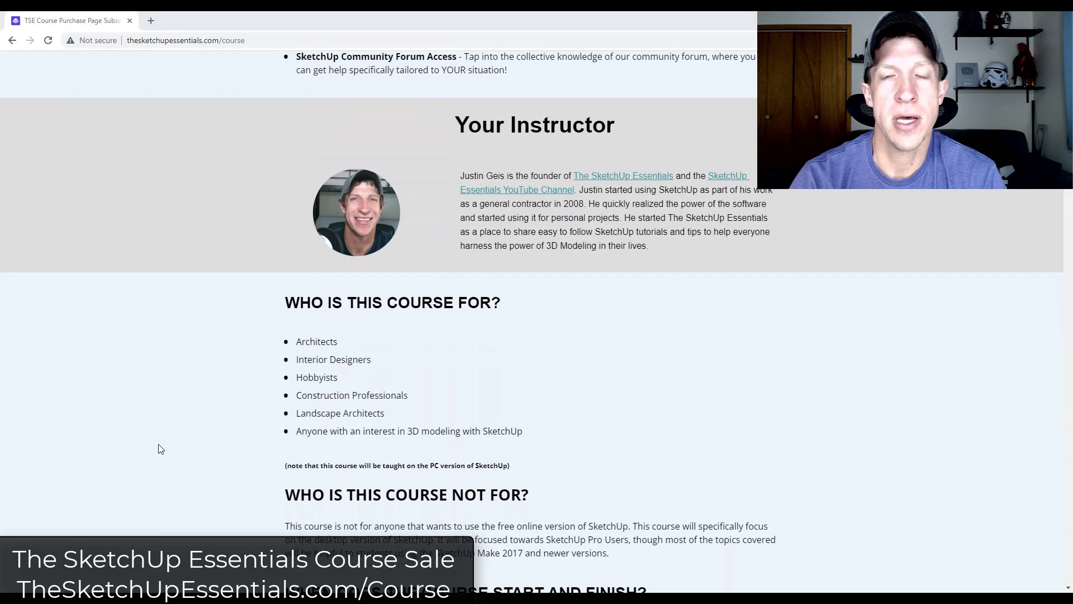
pyautogui.scroll(-12, 158, 448)
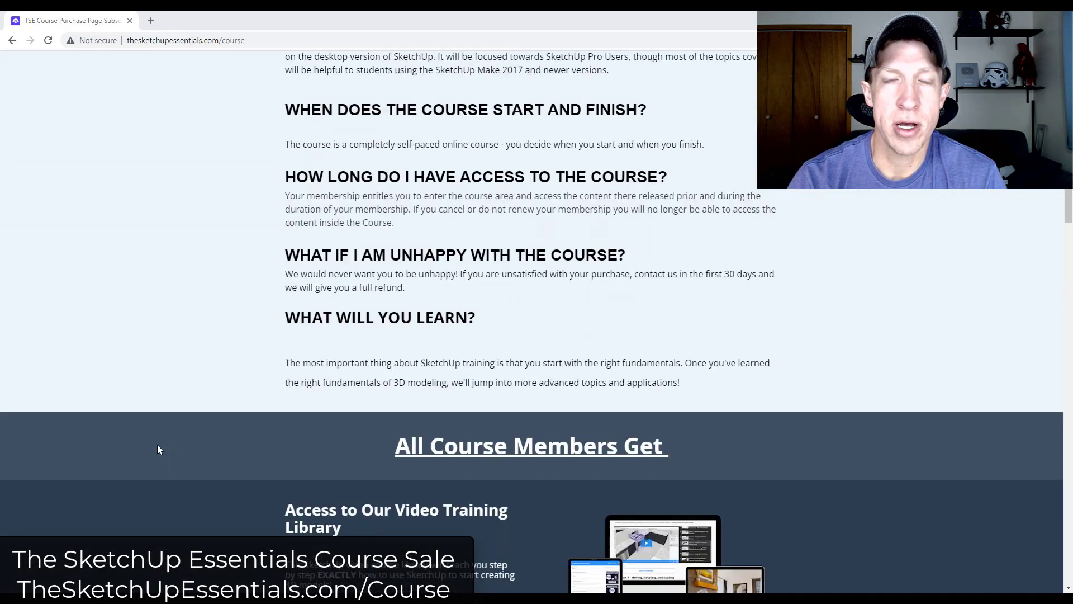
pyautogui.scroll(-2, 156, 449)
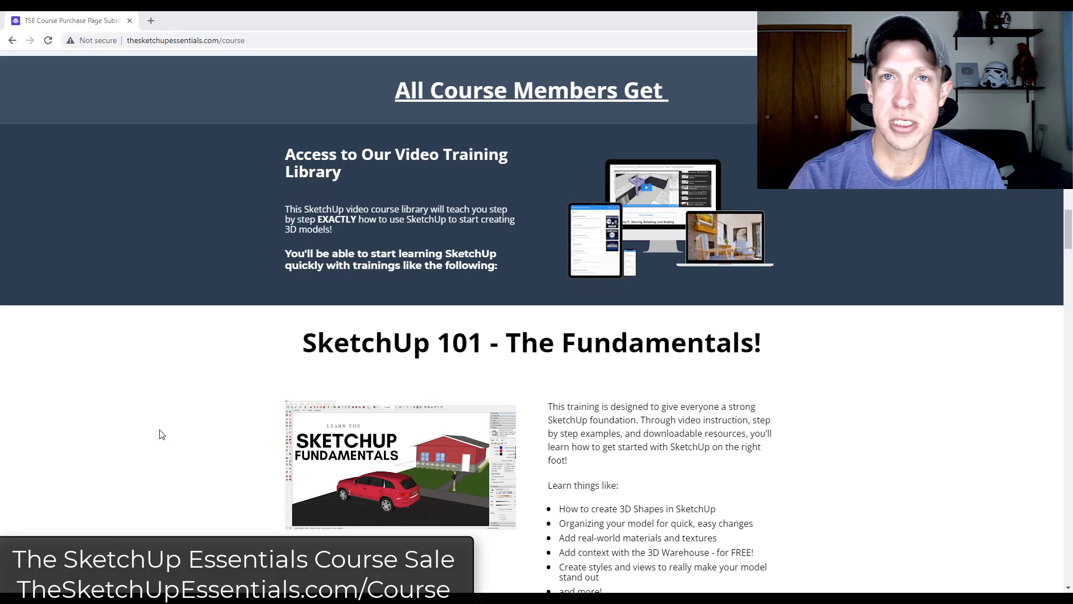
pyautogui.scroll(-4, 162, 434)
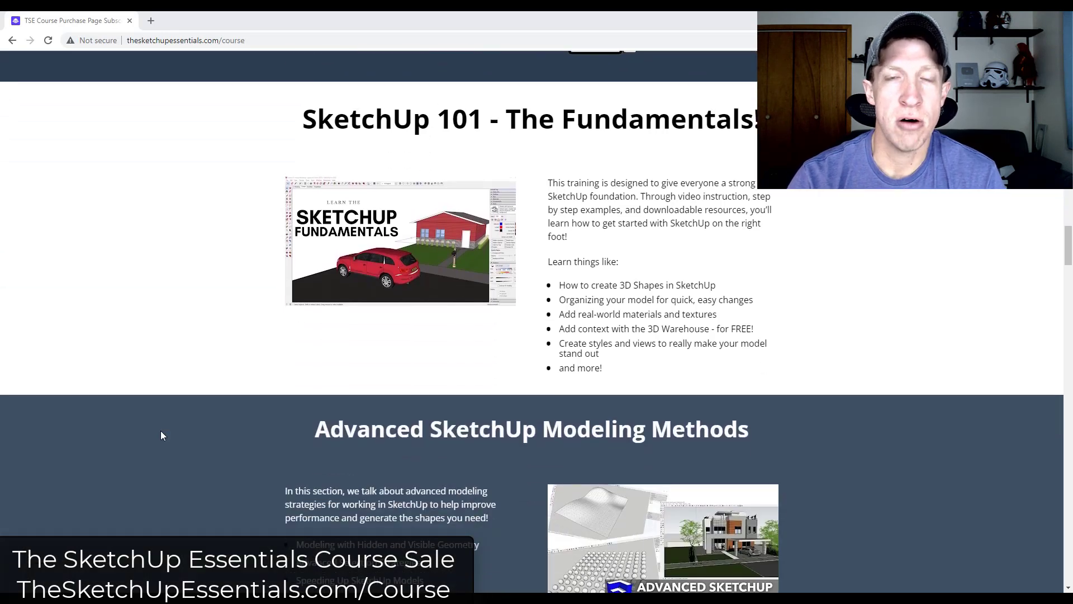
pyautogui.scroll(-6, 161, 435)
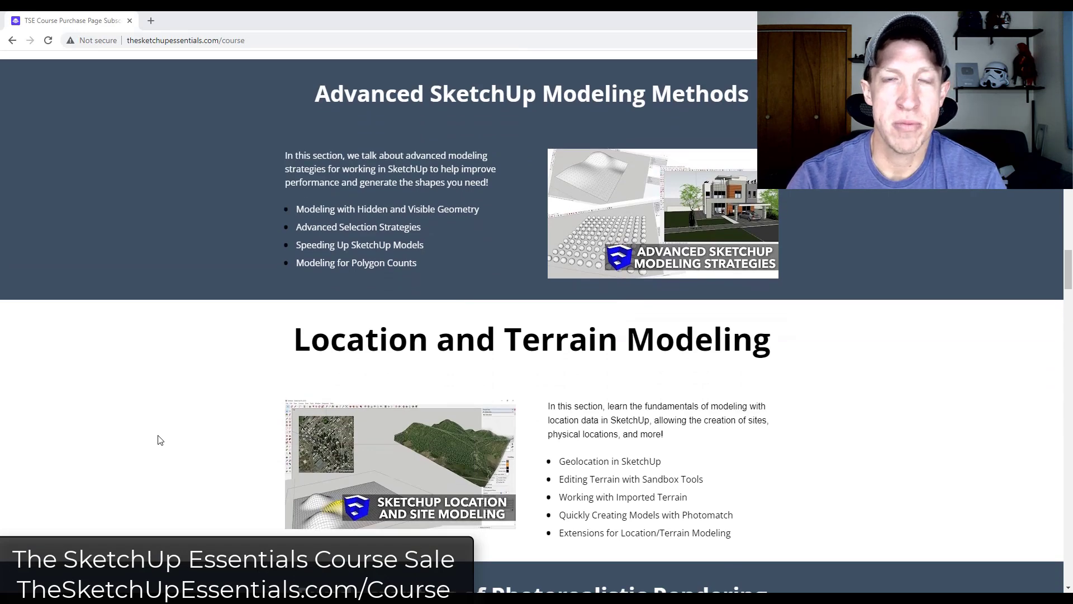
pyautogui.scroll(-8, 157, 441)
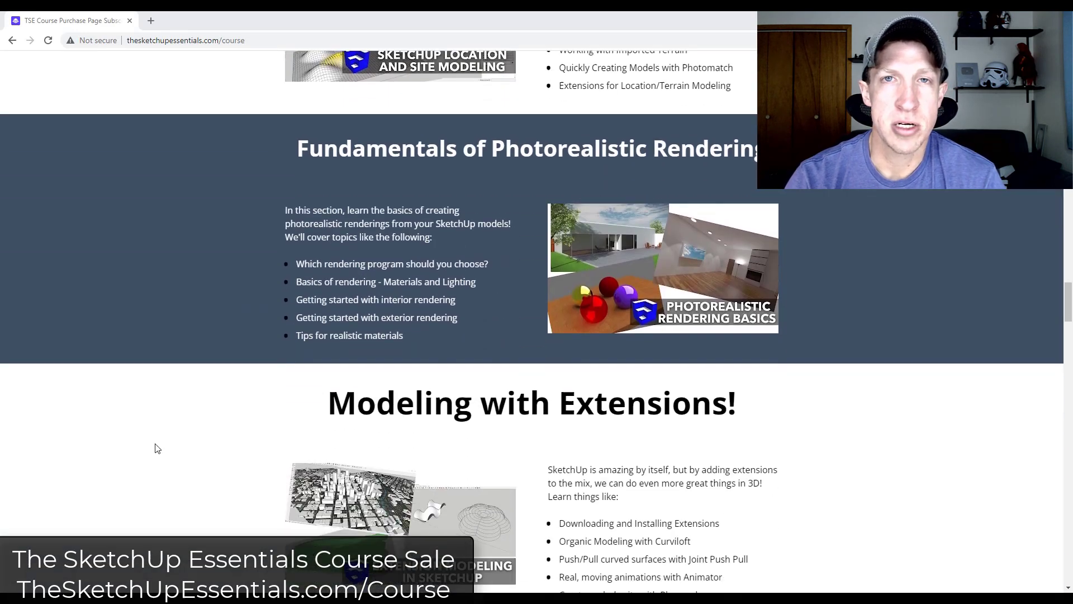
pyautogui.scroll(-10, 157, 449)
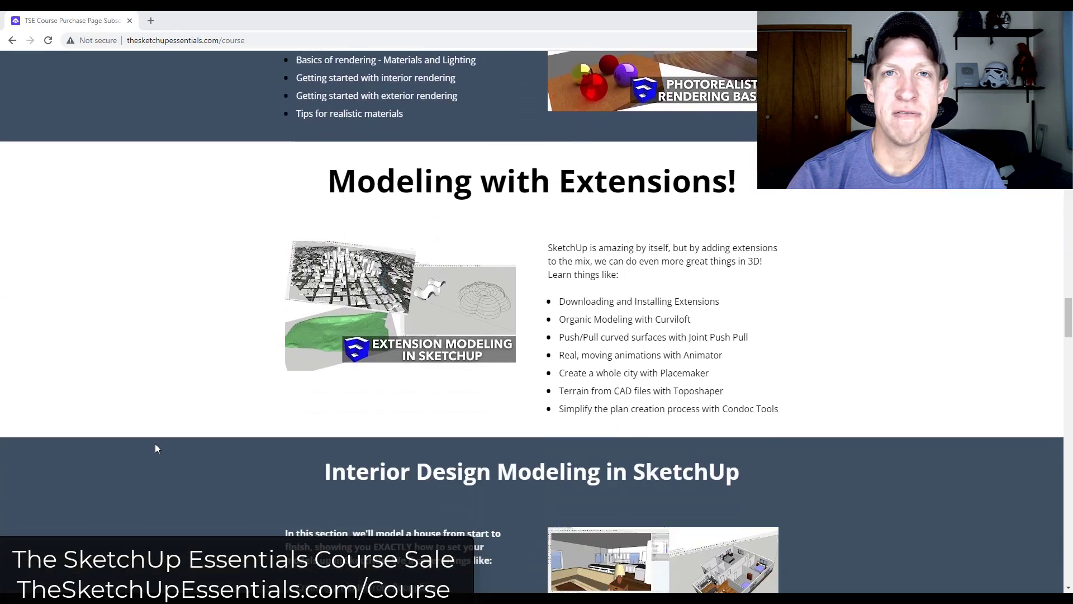
pyautogui.scroll(-1, 157, 448)
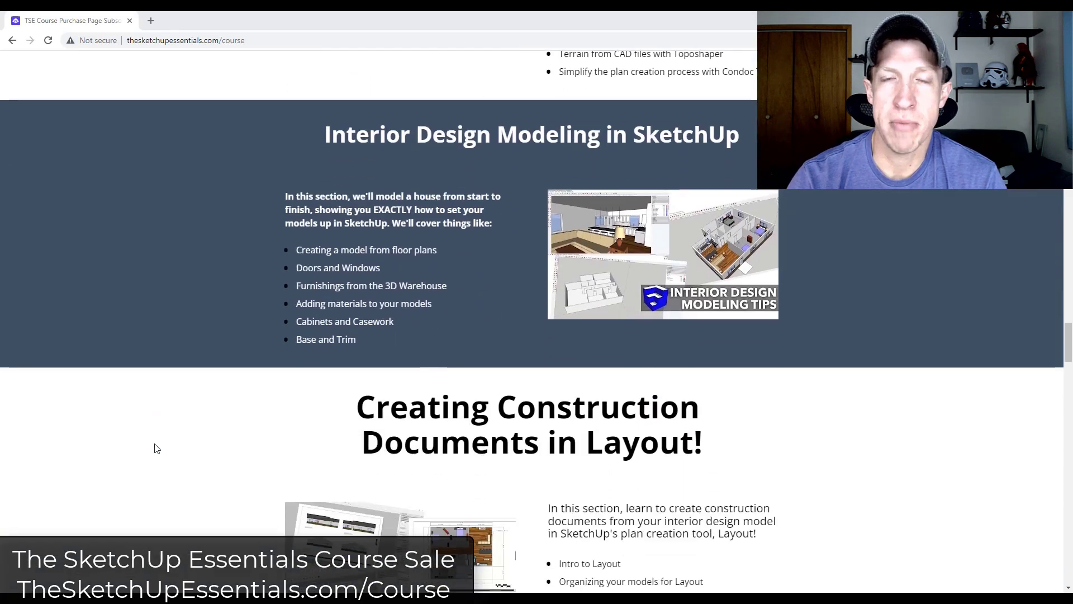
pyautogui.scroll(-5, 157, 448)
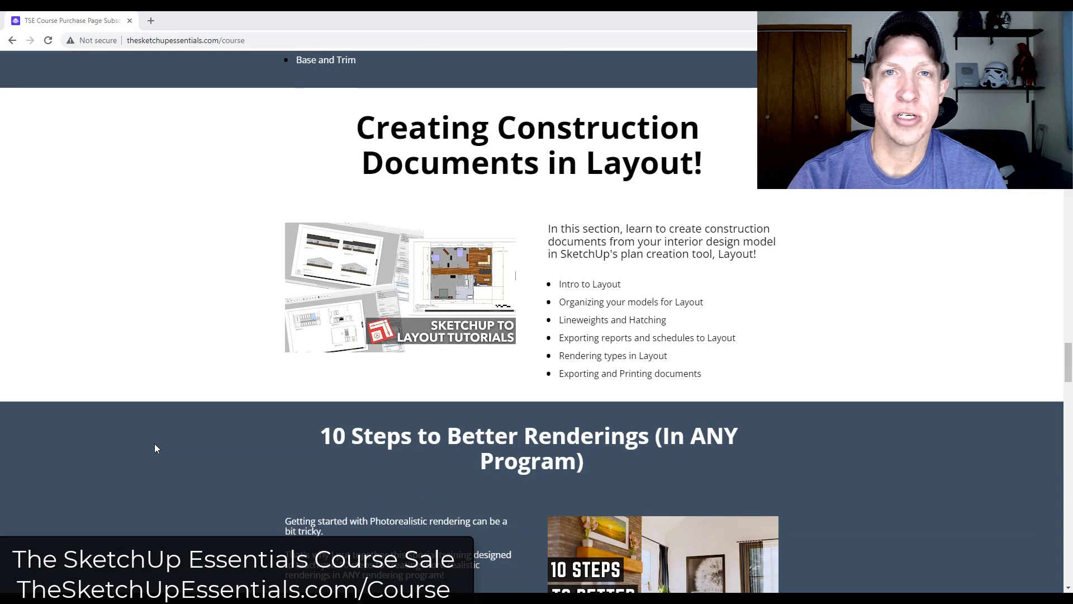
pyautogui.scroll(-5, 155, 444)
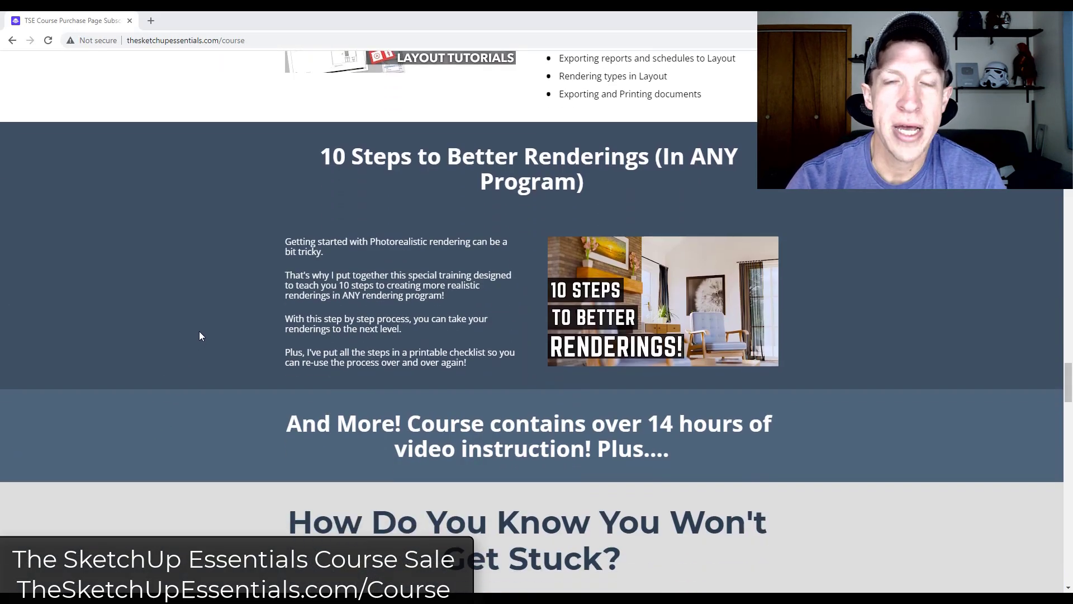
pyautogui.scroll(-6, 201, 336)
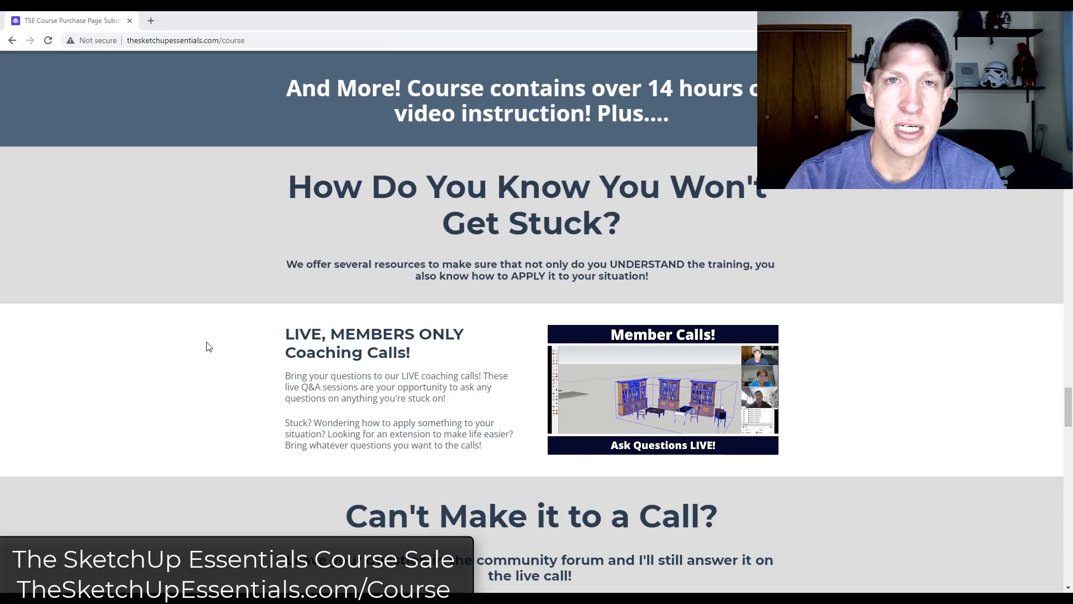
pyautogui.scroll(-8, 207, 346)
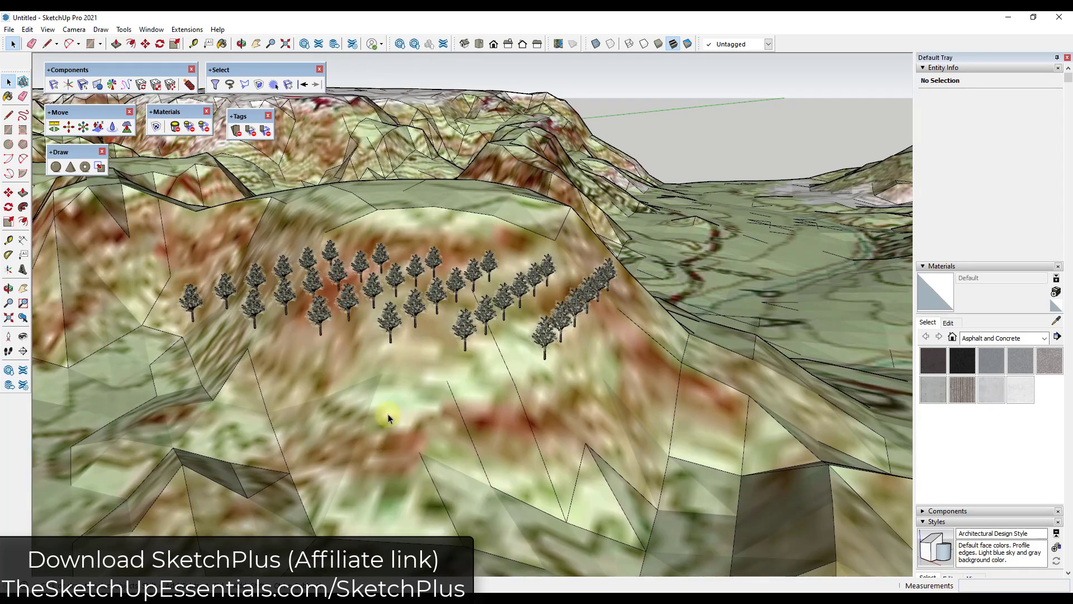
pyautogui.moveTo(393, 401)
pyautogui.mouseDown(button='middle')
pyautogui.moveTo(386, 395)
pyautogui.moveTo(397, 401)
pyautogui.mouseUp(button='middle')
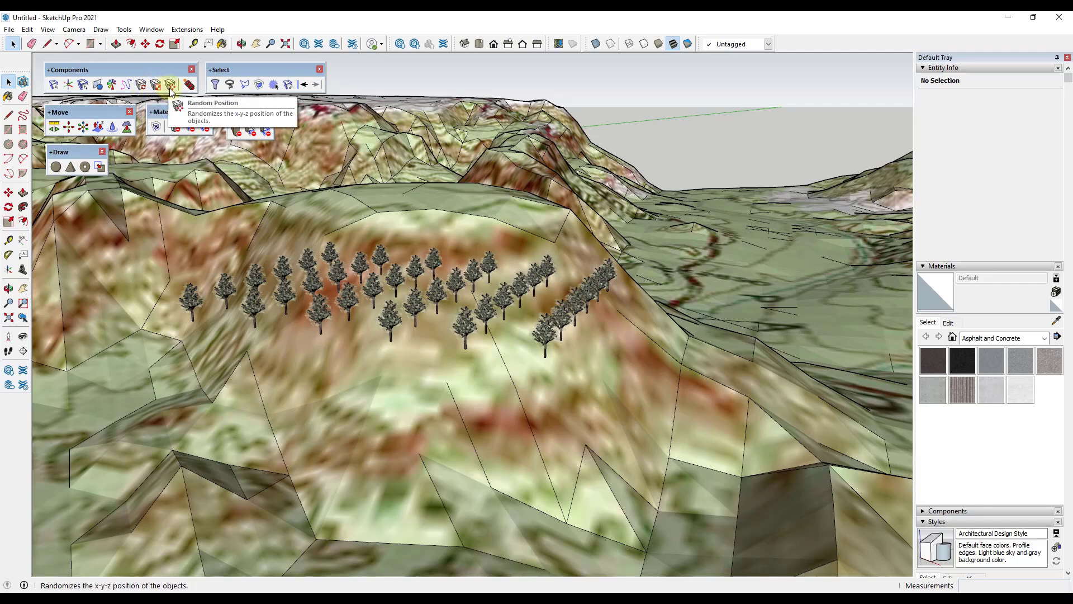
pyautogui.moveTo(515, 336); pyautogui.dragTo(533, 330, button='middle')
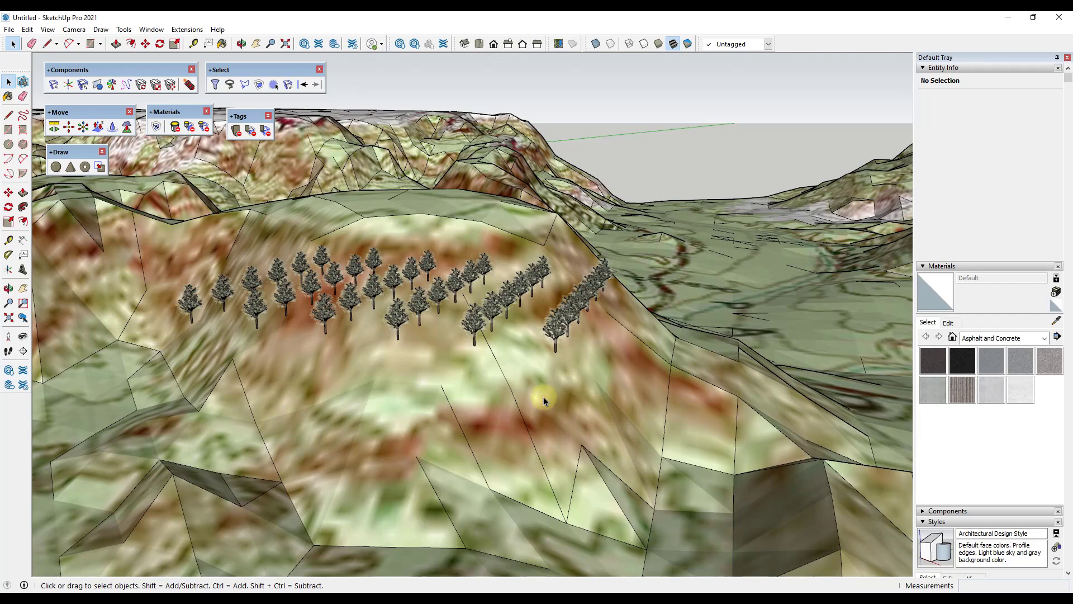
pyautogui.click(556, 336)
pyautogui.press('m')
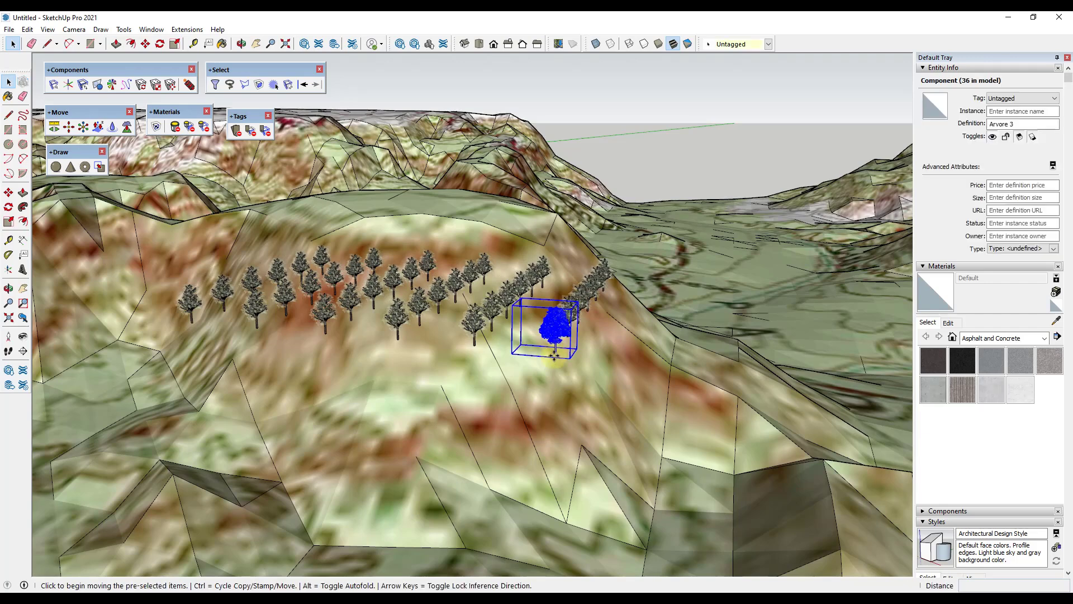
pyautogui.click(555, 352)
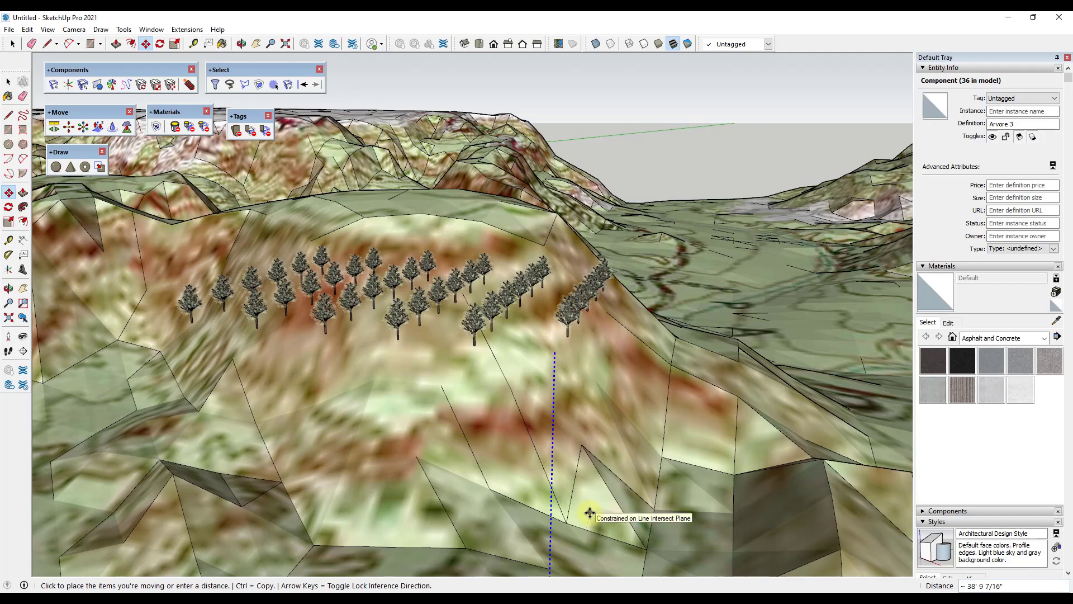
pyautogui.press('space')
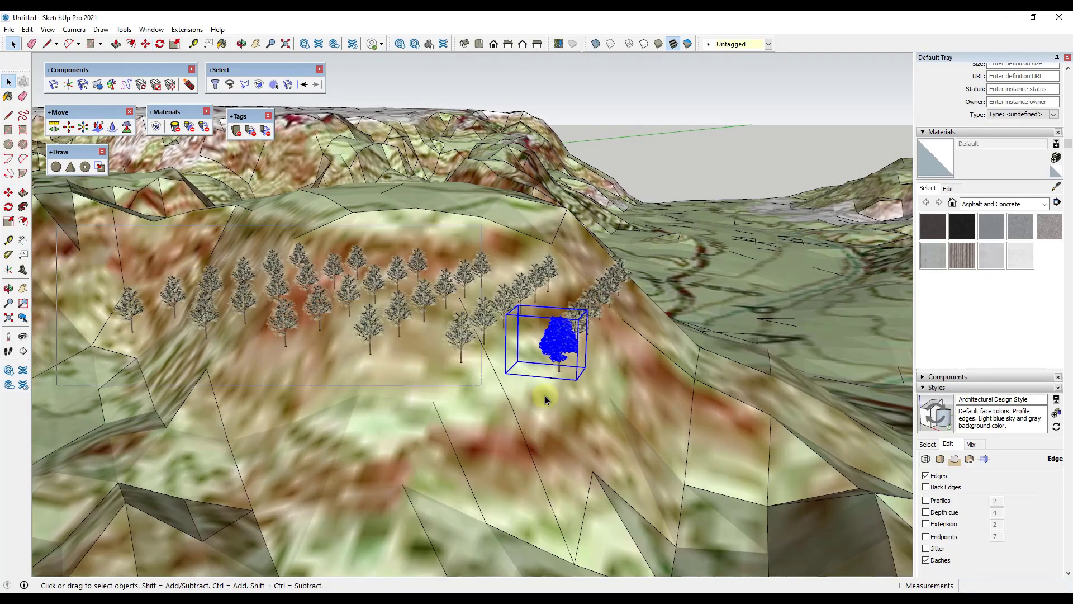
# Select the whole tree grid and drop the trees onto the terrain surface below.
pyautogui.moveTo(545, 394); pyautogui.dragTo(681, 396)
pyautogui.moveTo(300, 332)
pyautogui.mouseDown(button='middle')
pyautogui.moveTo(424, 307)
pyautogui.moveTo(343, 311)
pyautogui.mouseUp(button='middle')
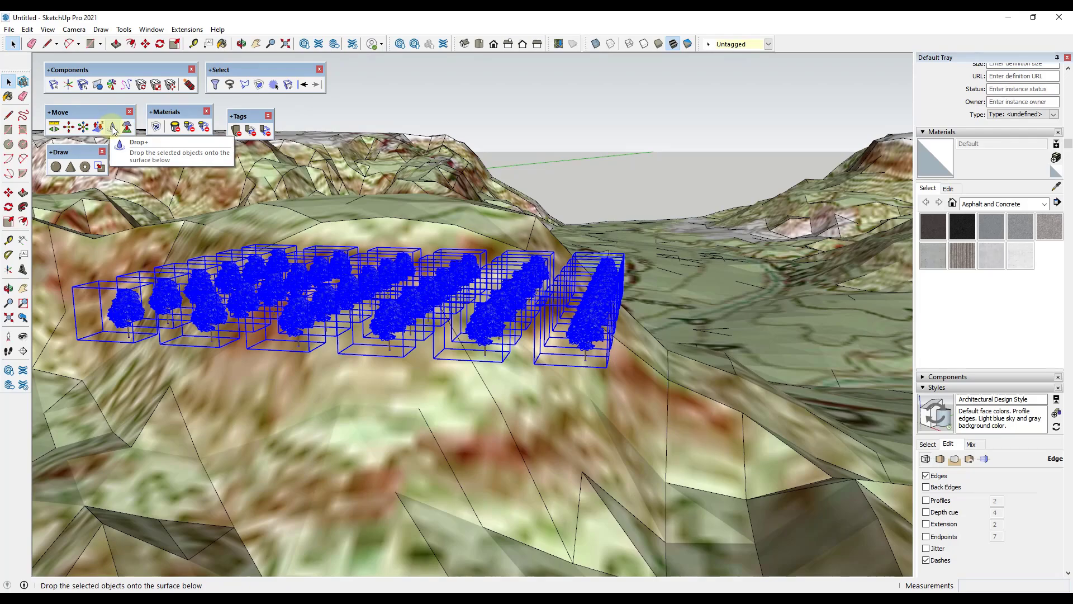
pyautogui.click(114, 129)
pyautogui.moveTo(528, 358)
pyautogui.mouseDown(button='middle')
pyautogui.moveTo(436, 340)
pyautogui.moveTo(445, 420)
pyautogui.moveTo(491, 335)
pyautogui.moveTo(486, 388)
pyautogui.moveTo(491, 304)
pyautogui.moveTo(364, 244)
pyautogui.mouseUp(button='middle')
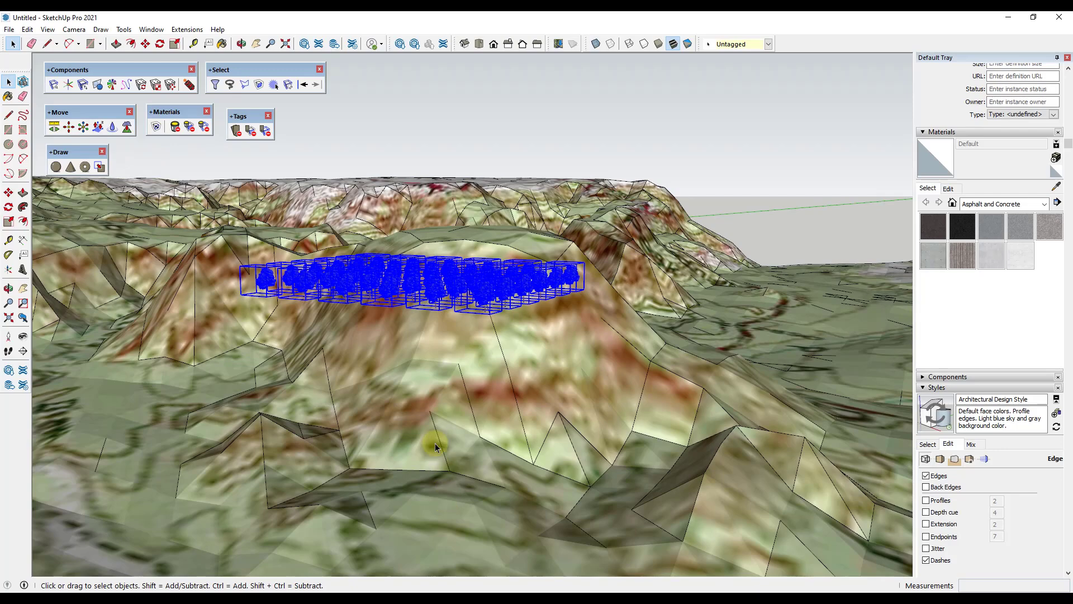
pyautogui.moveTo(127, 209)
pyautogui.mouseDown(button='middle')
pyautogui.moveTo(481, 318)
pyautogui.moveTo(431, 290)
pyautogui.mouseUp(button='middle')
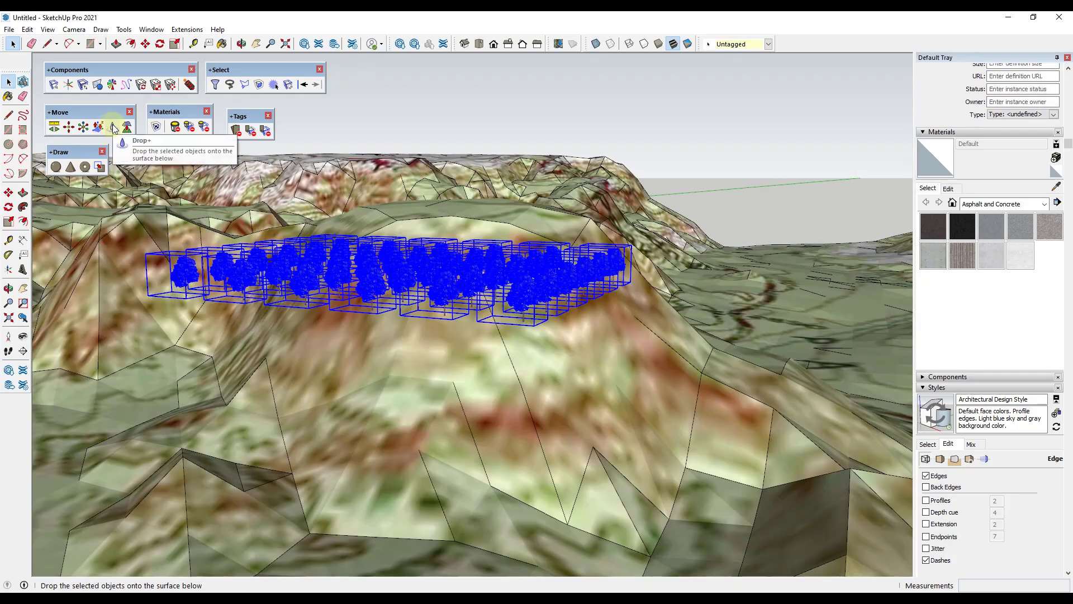
pyautogui.click(113, 128)
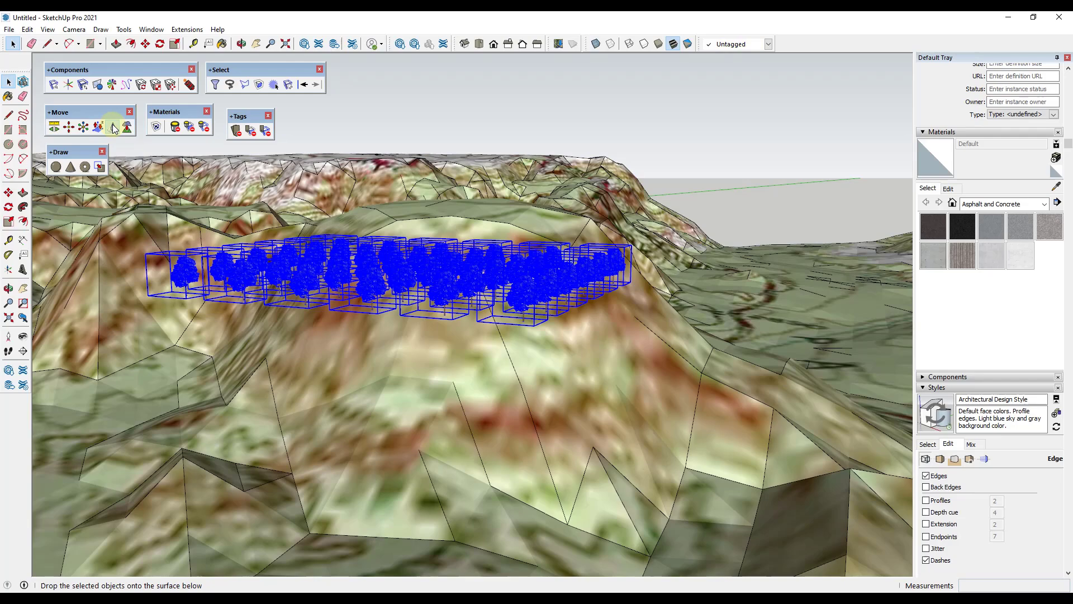
pyautogui.moveTo(335, 332); pyautogui.dragTo(563, 314, button='middle')
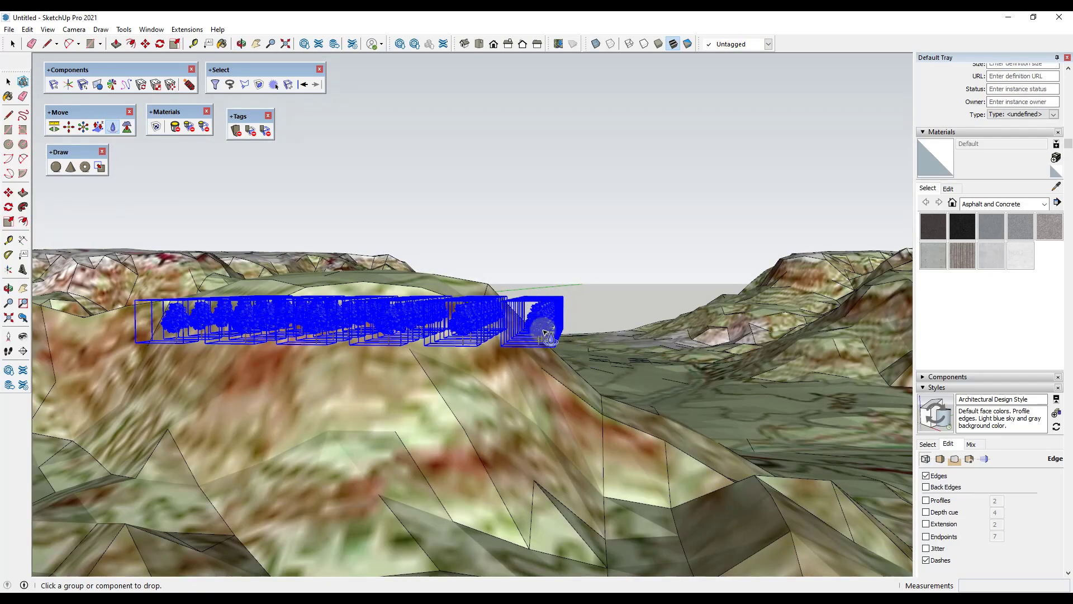
pyautogui.click(444, 512)
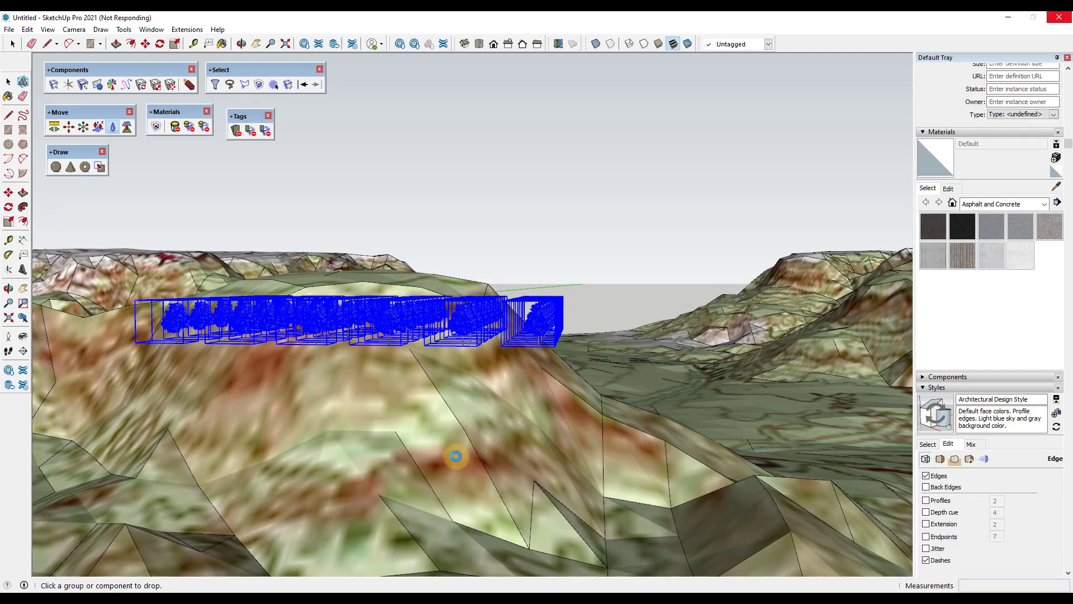
# Orbit and zoom to frame the full grid of 36 Arvore 3 trees on the slope.
pyautogui.scroll(10, 426, 545)
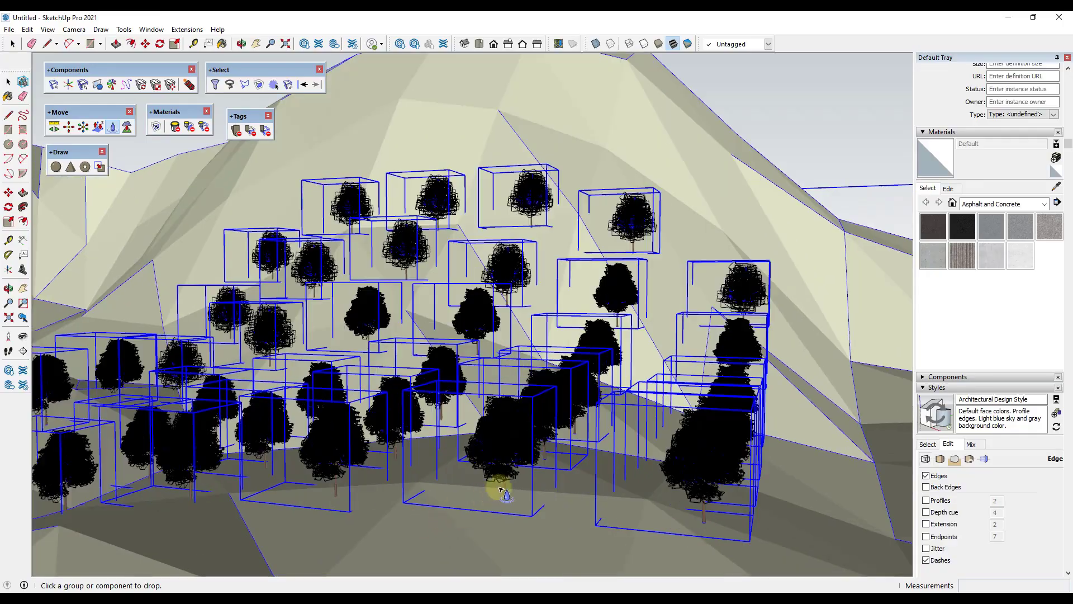
pyautogui.moveTo(505, 494); pyautogui.dragTo(234, 492, button='middle')
pyautogui.scroll(6, 678, 340)
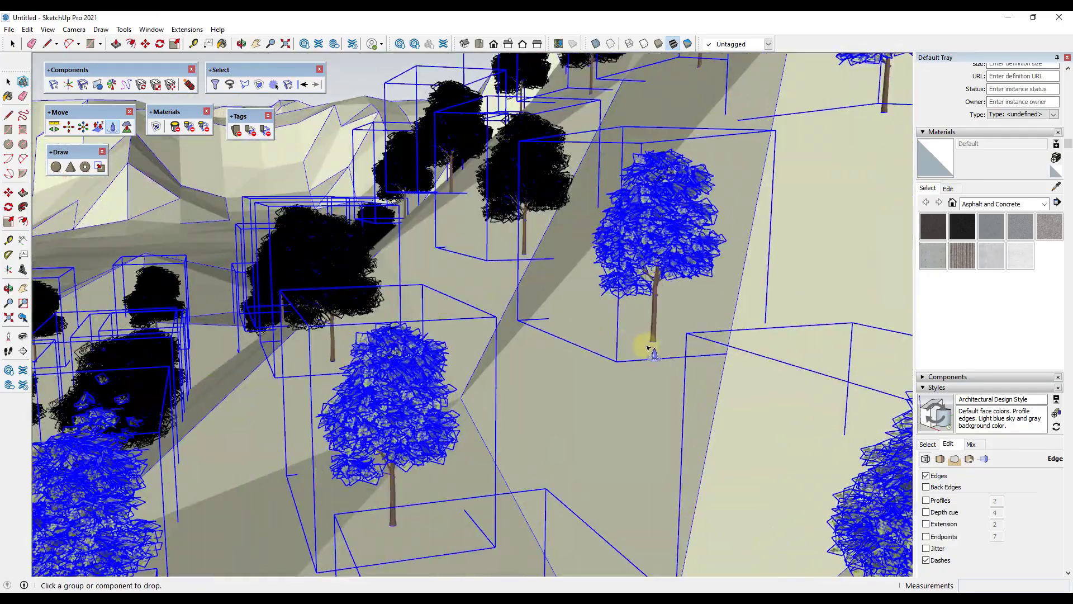
pyautogui.scroll(-8, 652, 350)
pyautogui.moveTo(635, 364); pyautogui.dragTo(602, 410, button='middle')
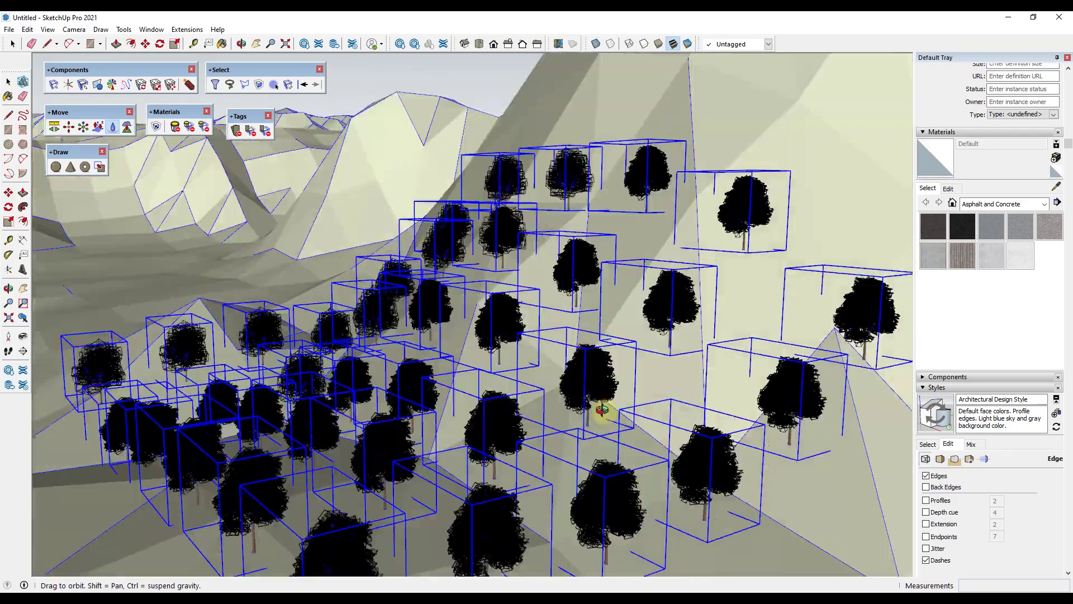
pyautogui.scroll(-5, 625, 368)
pyautogui.scroll(4, 714, 466)
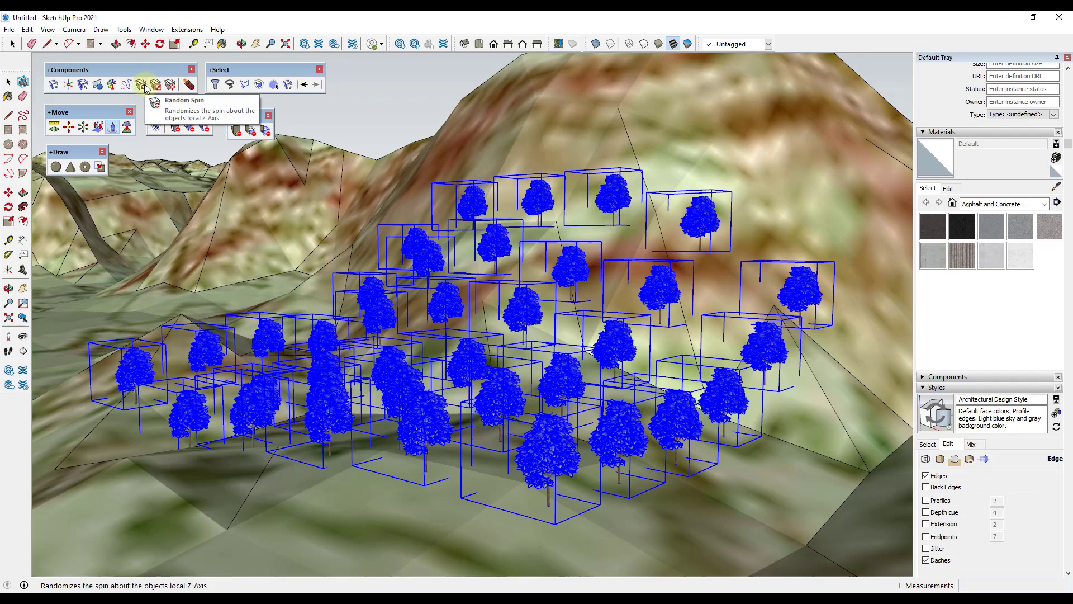
# Apply Random Spin to the selected trees, re-randomizing their vertical-axis rotation several times.
pyautogui.click(141, 87)
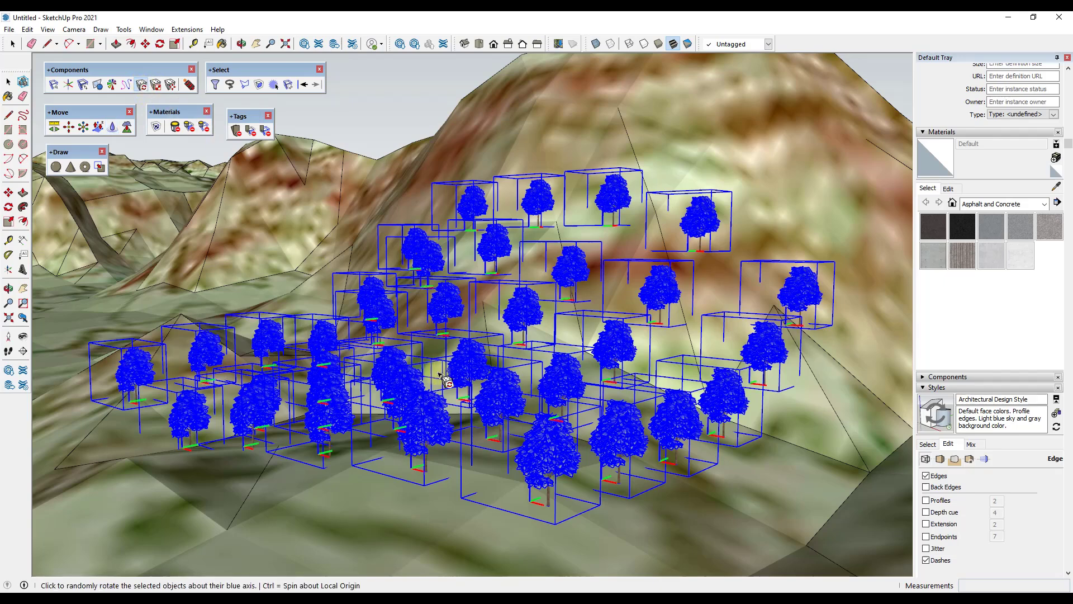
pyautogui.click(424, 428)
pyautogui.click(403, 428)
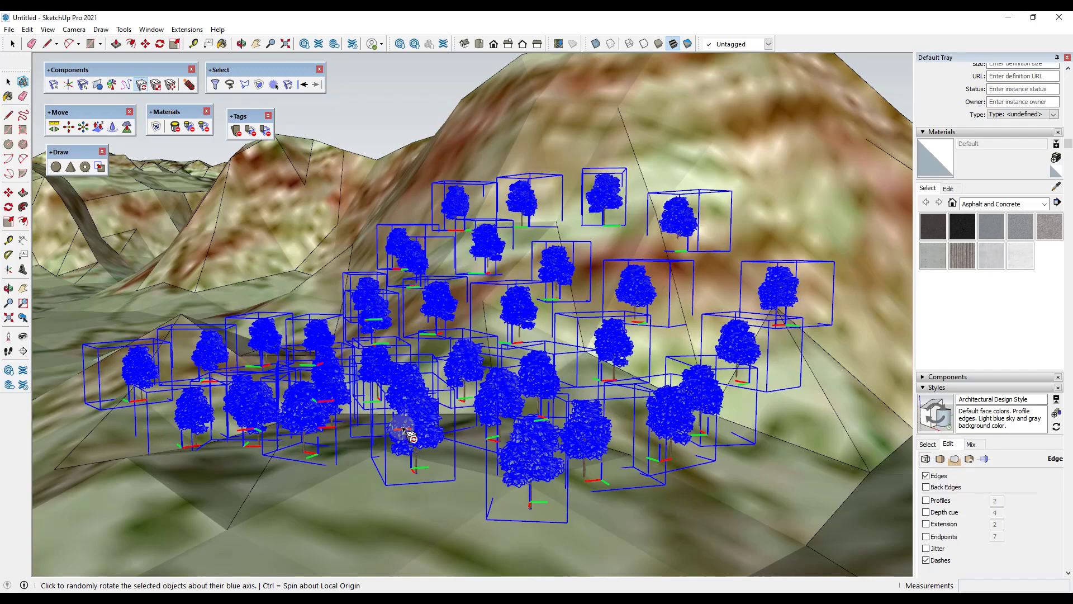
pyautogui.click(404, 429)
pyautogui.click(406, 431)
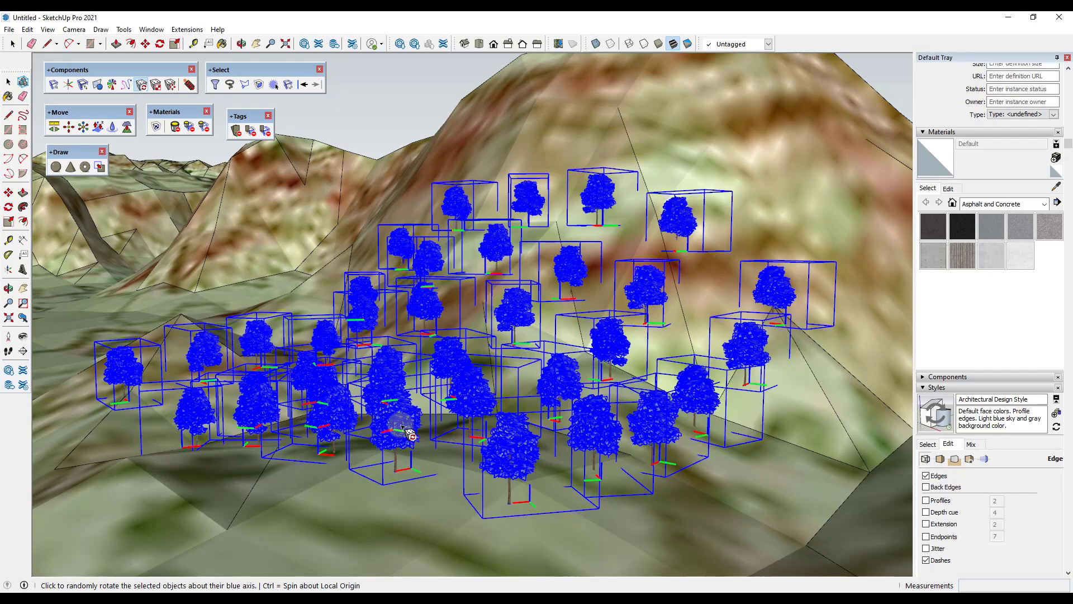
pyautogui.click(403, 424)
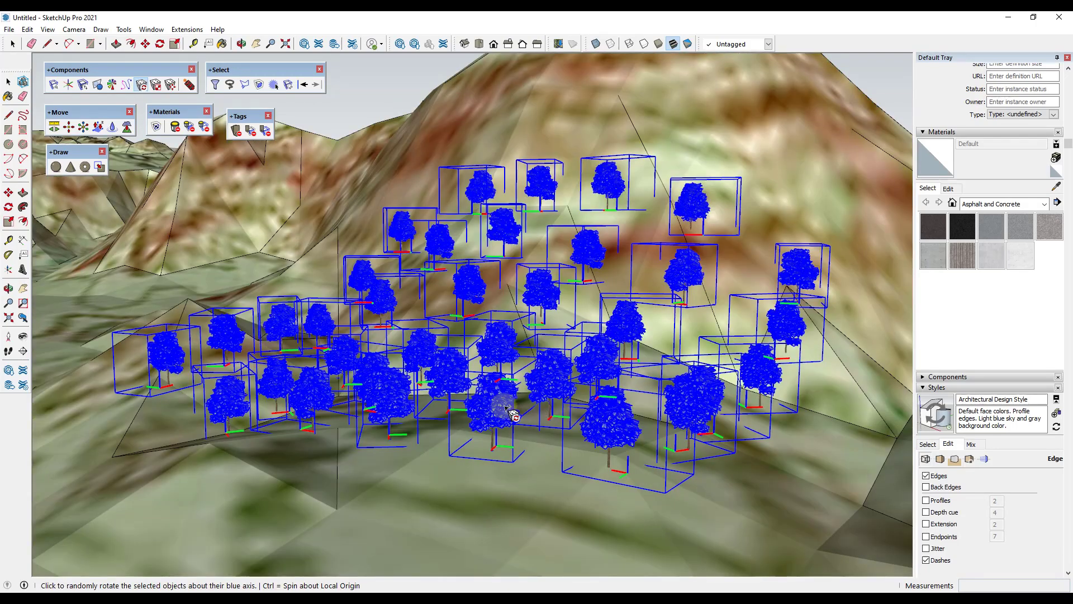
# Randomly rescale the selected trees several times with the random scale tool.
pyautogui.click(156, 86)
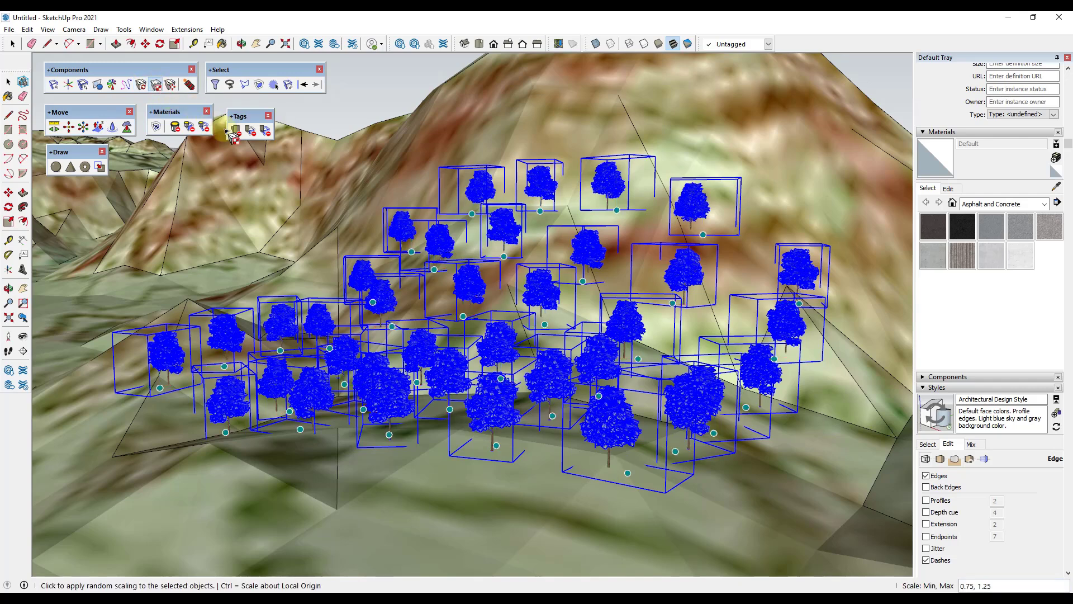
pyautogui.click(513, 430)
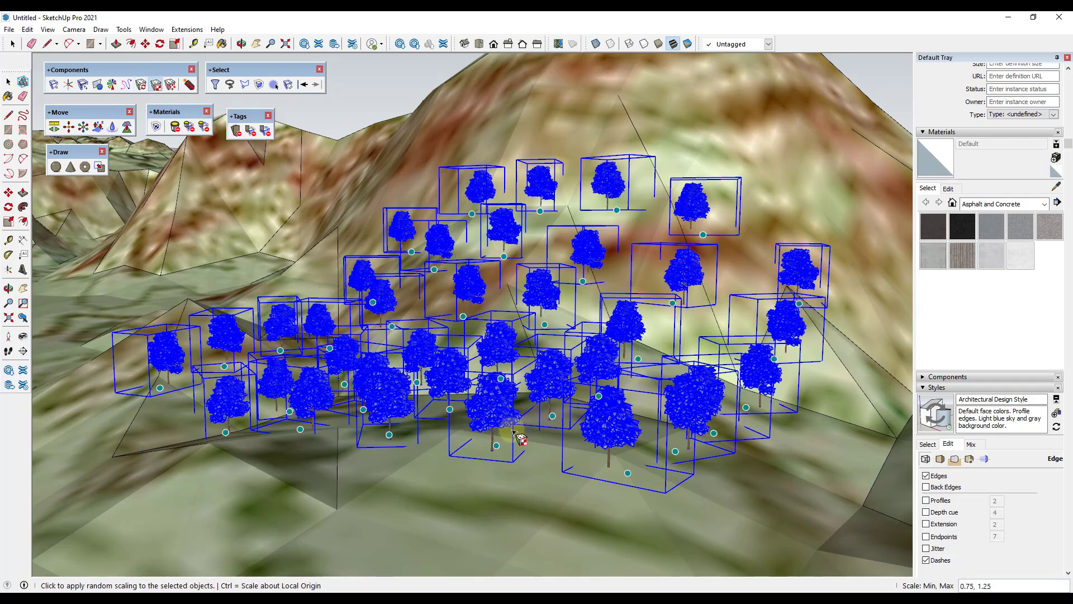
pyautogui.click(493, 408)
pyautogui.click(496, 412)
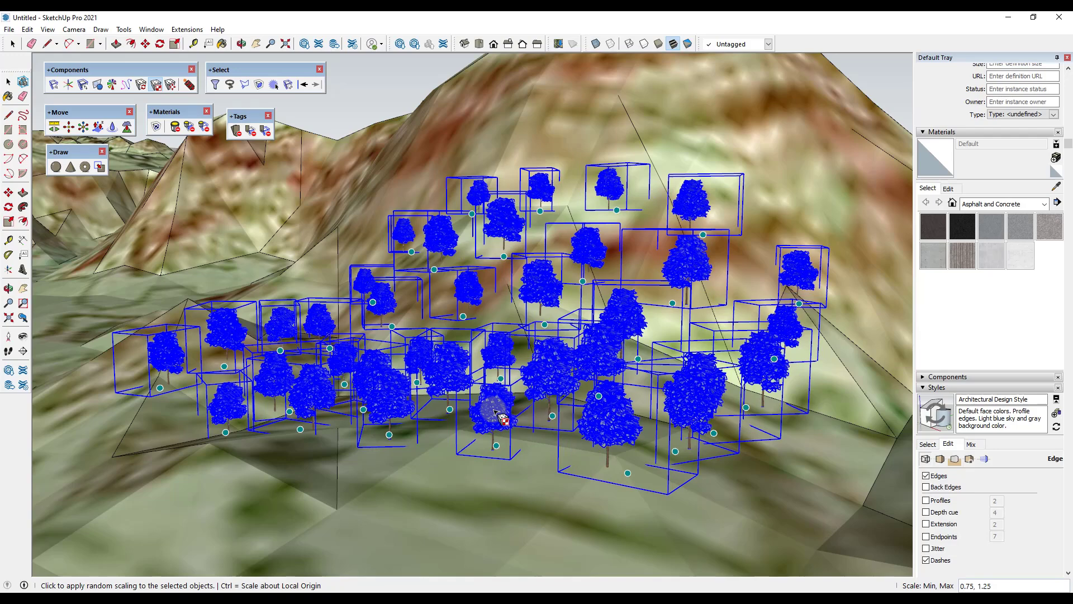
pyautogui.click(499, 415)
pyautogui.click(499, 414)
pyautogui.click(500, 416)
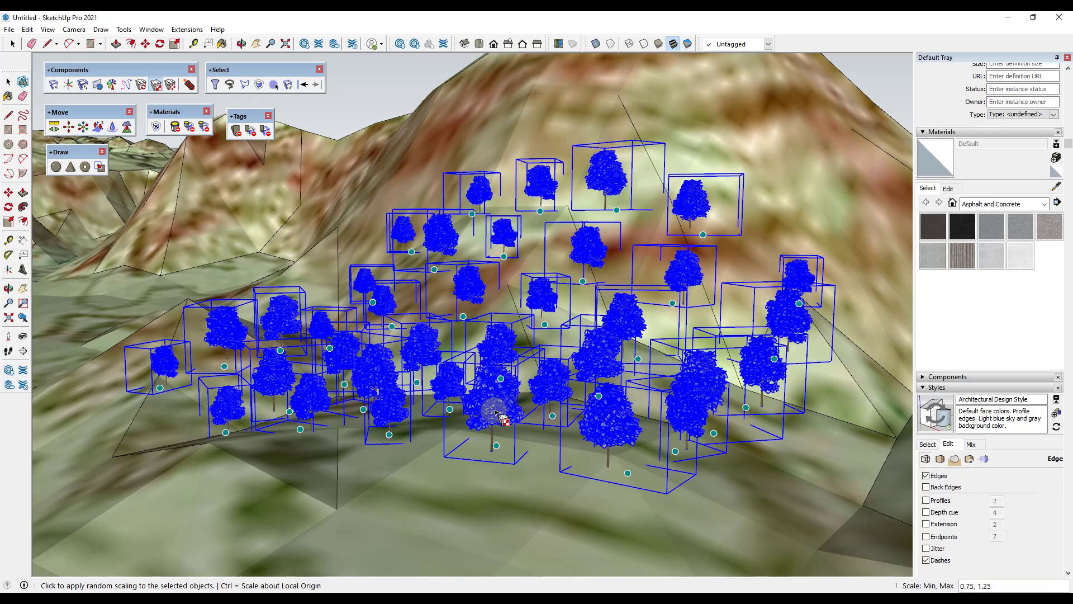
pyautogui.click(499, 416)
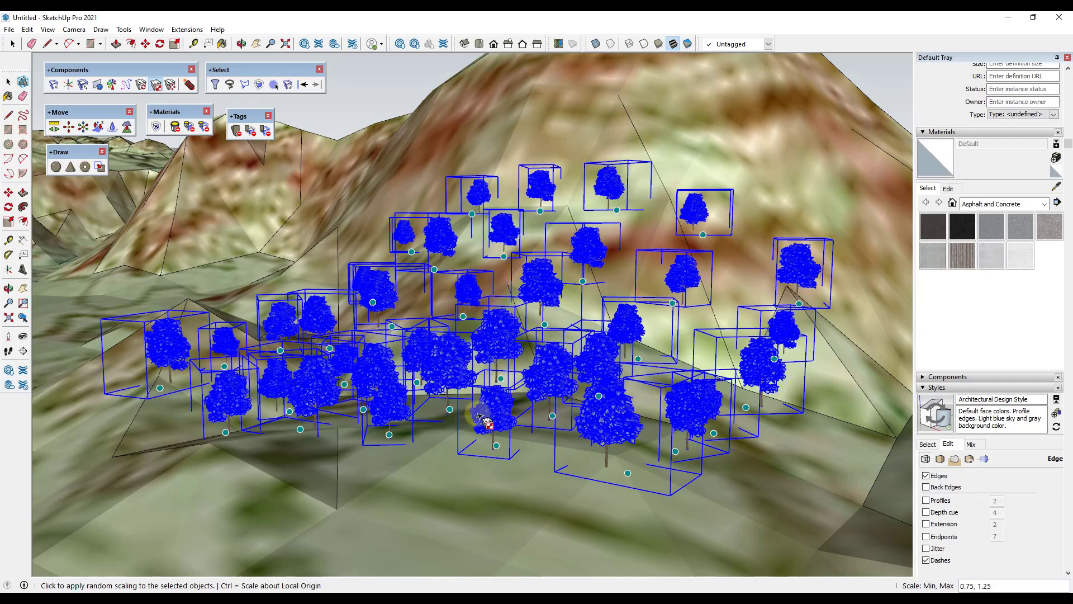
pyautogui.moveTo(475, 415); pyautogui.dragTo(525, 395, button='middle')
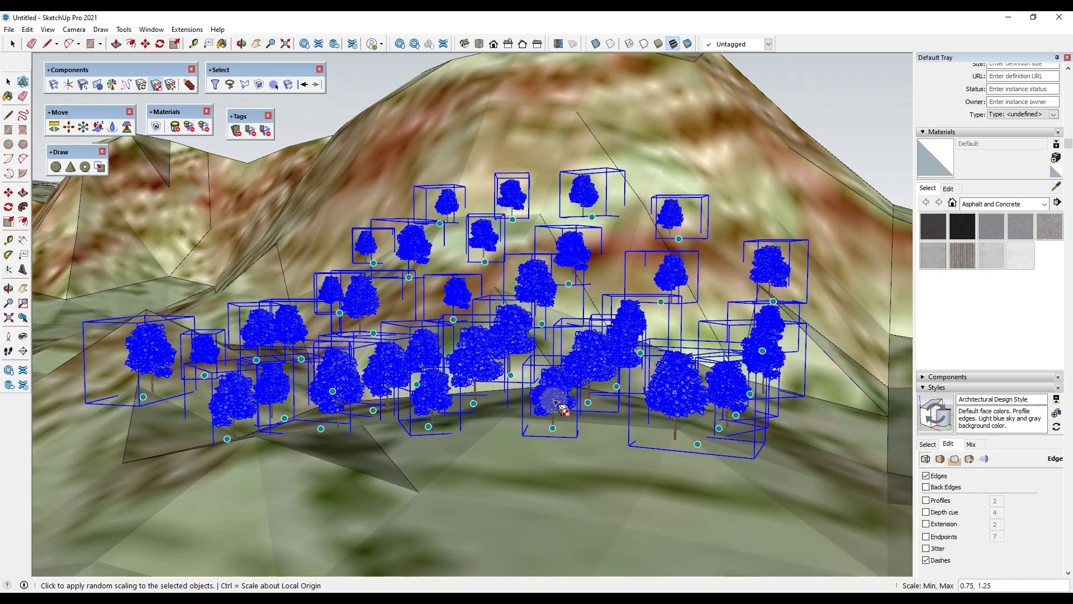
pyautogui.click(556, 403)
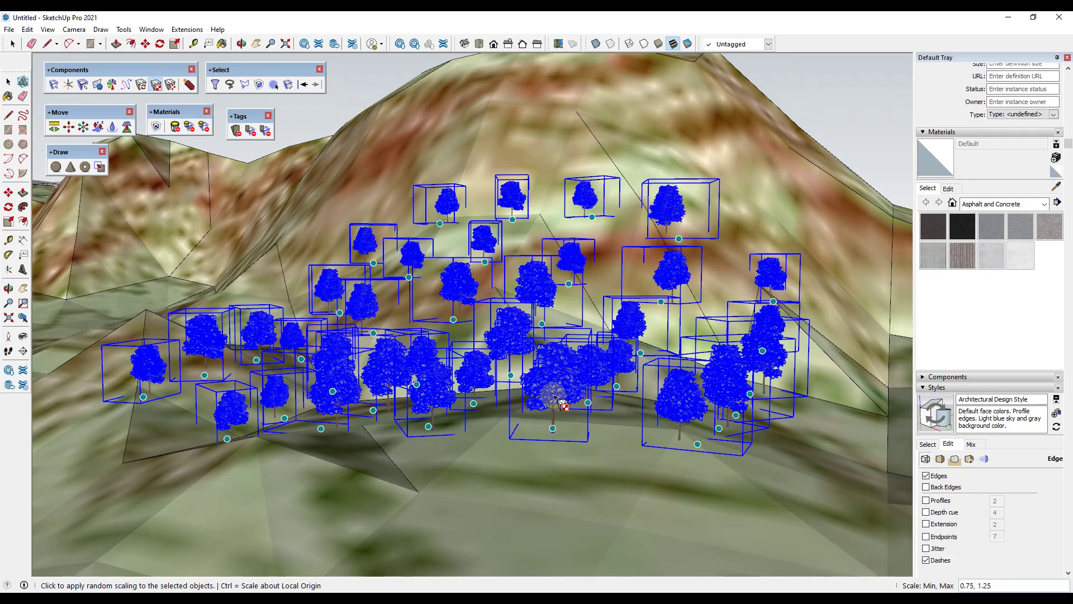
pyautogui.click(555, 398)
pyautogui.click(564, 401)
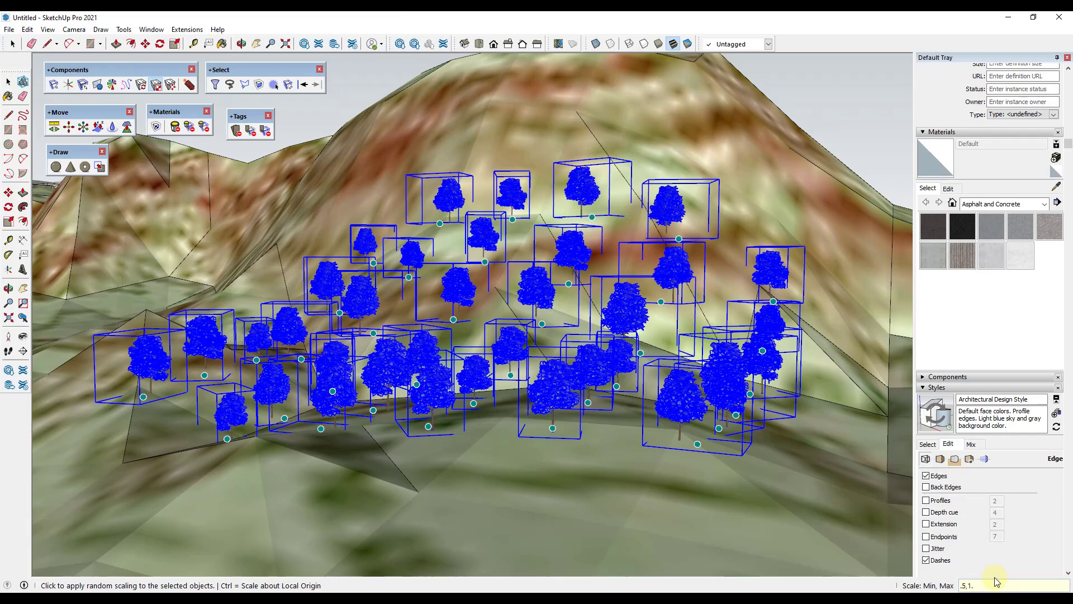
# Set the scale range to .5,1.5 and randomly rescale the trees again.
pyautogui.write('.5,1.5')
pyautogui.click(556, 388)
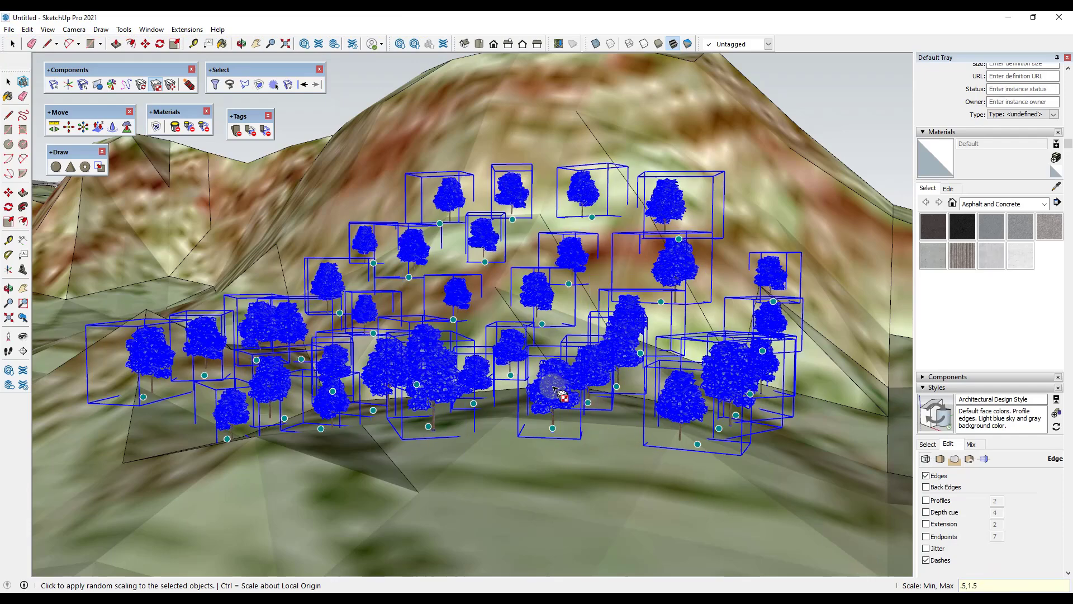
pyautogui.click(556, 388)
pyautogui.click(556, 389)
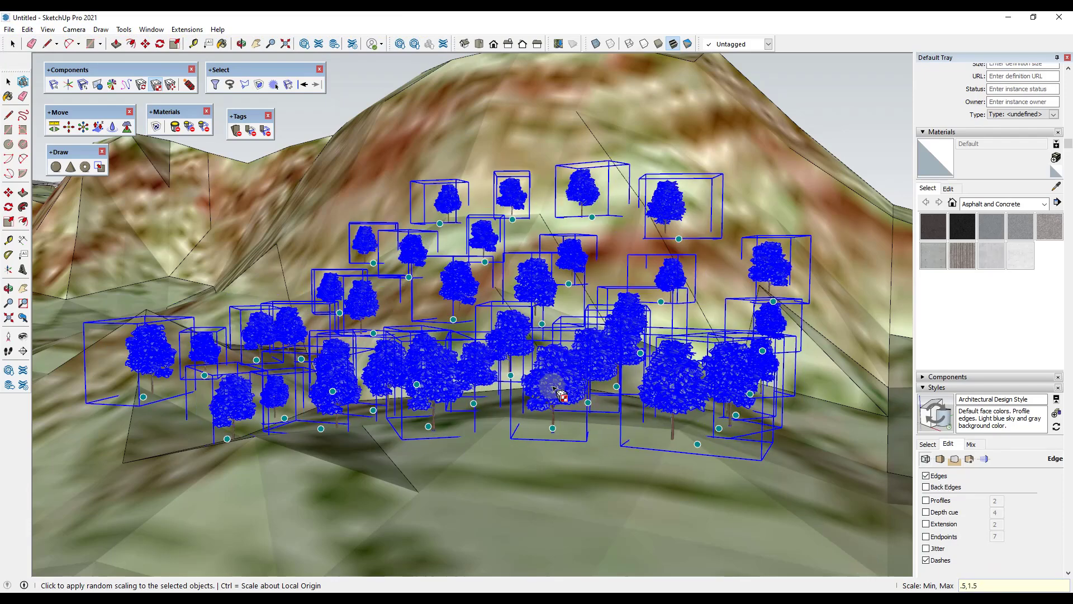
pyautogui.click(553, 387)
pyautogui.moveTo(533, 335); pyautogui.dragTo(556, 321, button='middle')
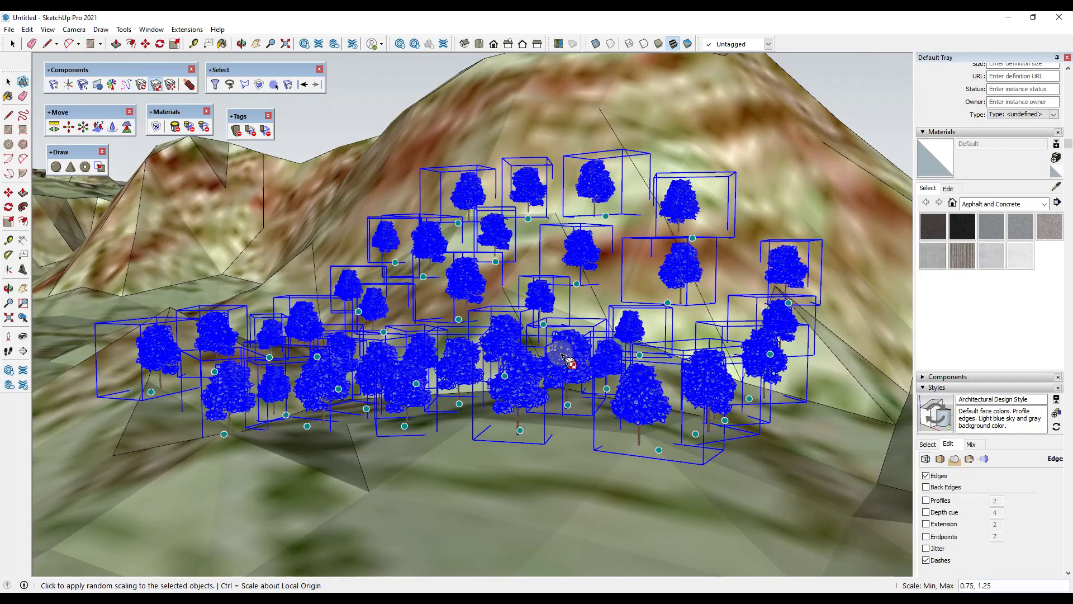
pyautogui.scroll(-3, 564, 357)
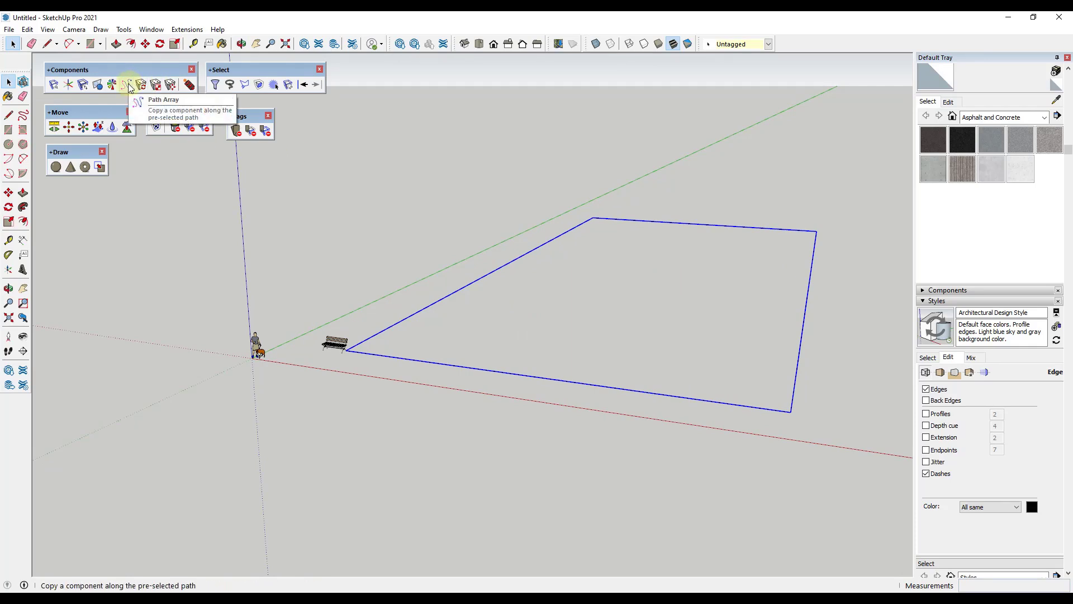
# Clear the selection and dismiss the Path Array warning that a path is required.
pyautogui.click(447, 312)
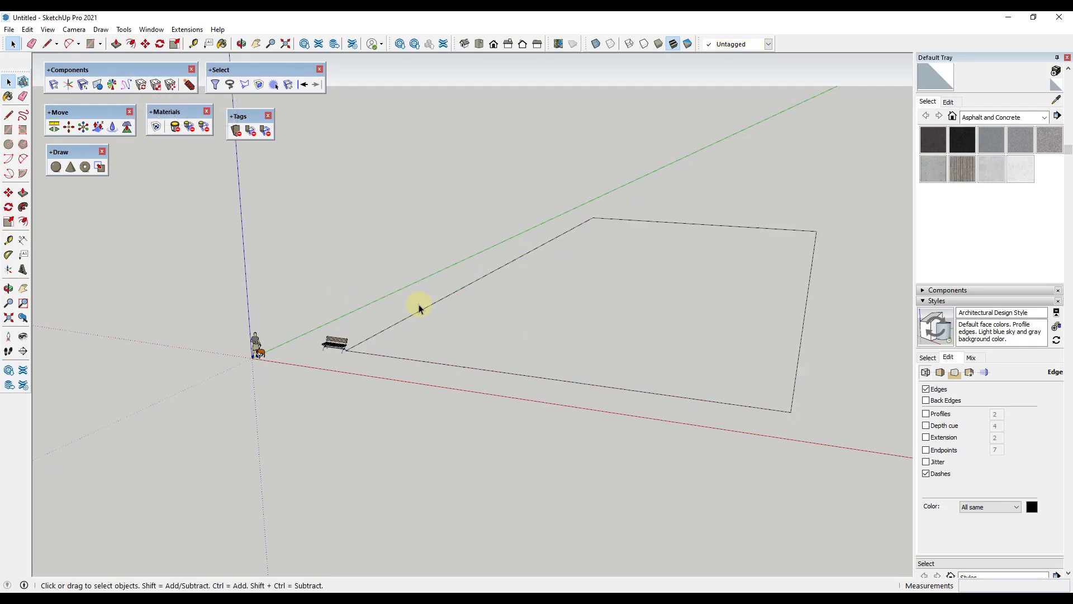
pyautogui.click(126, 84)
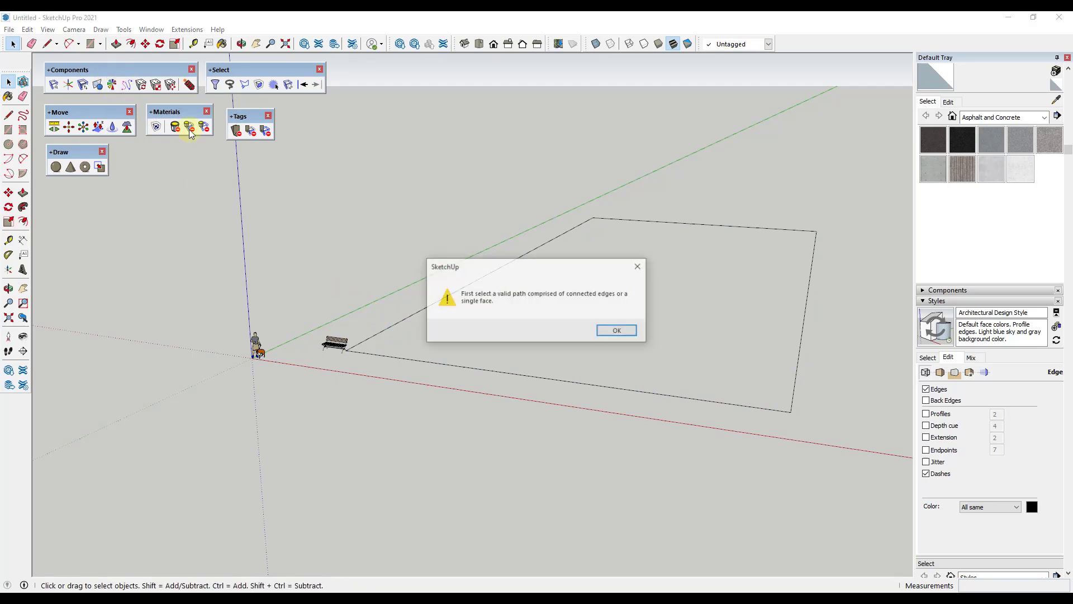
pyautogui.click(618, 332)
# Select the rectangle as the path and start a Path Array from the bench corner using the bench.
pyautogui.tripleClick(414, 362)
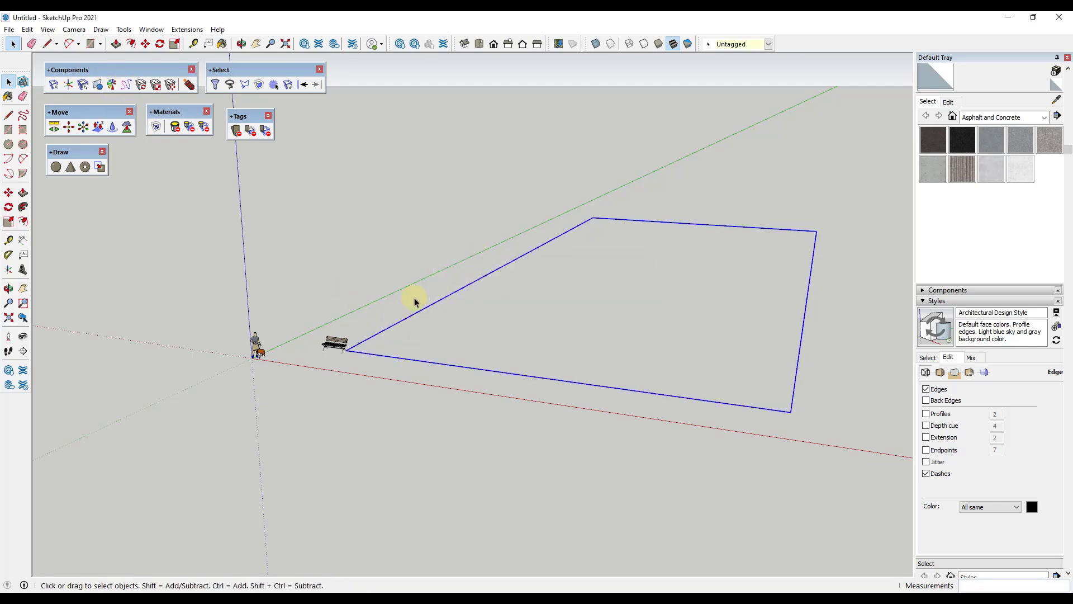
pyautogui.click(127, 84)
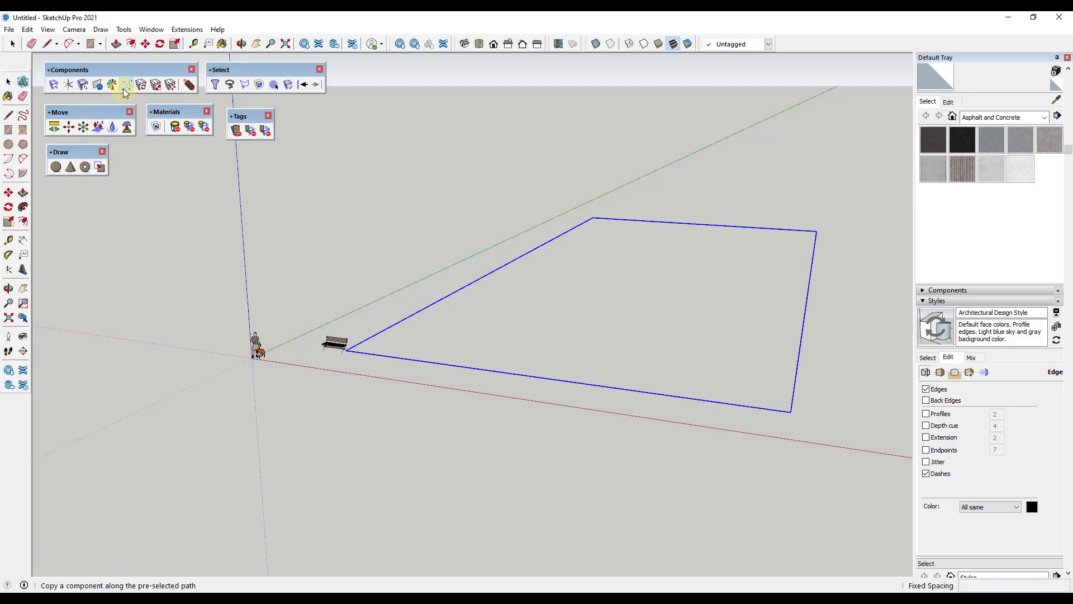
pyautogui.scroll(6, 339, 349)
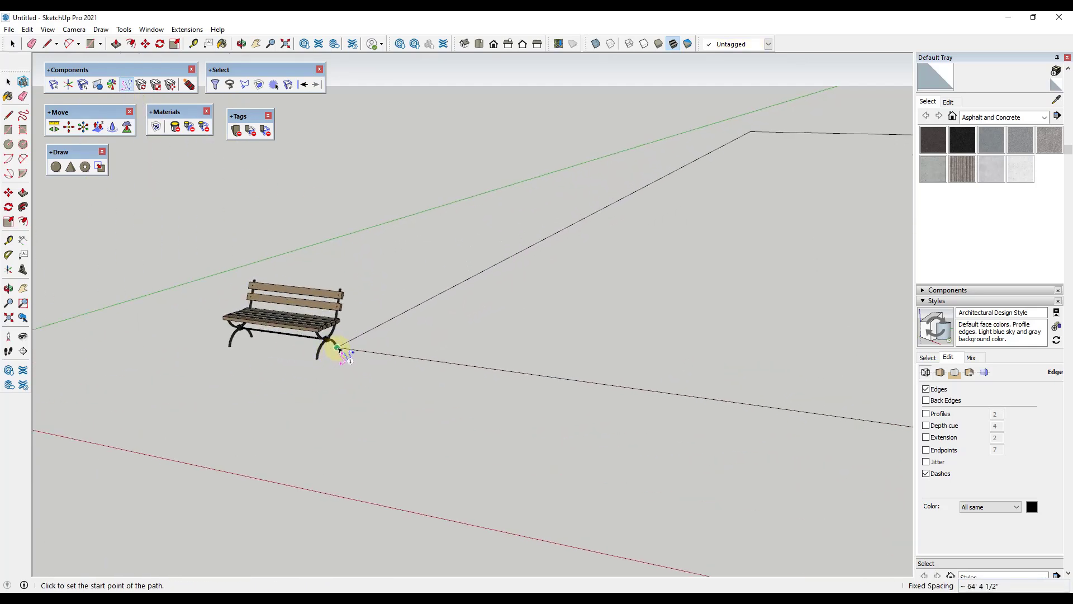
pyautogui.click(337, 347)
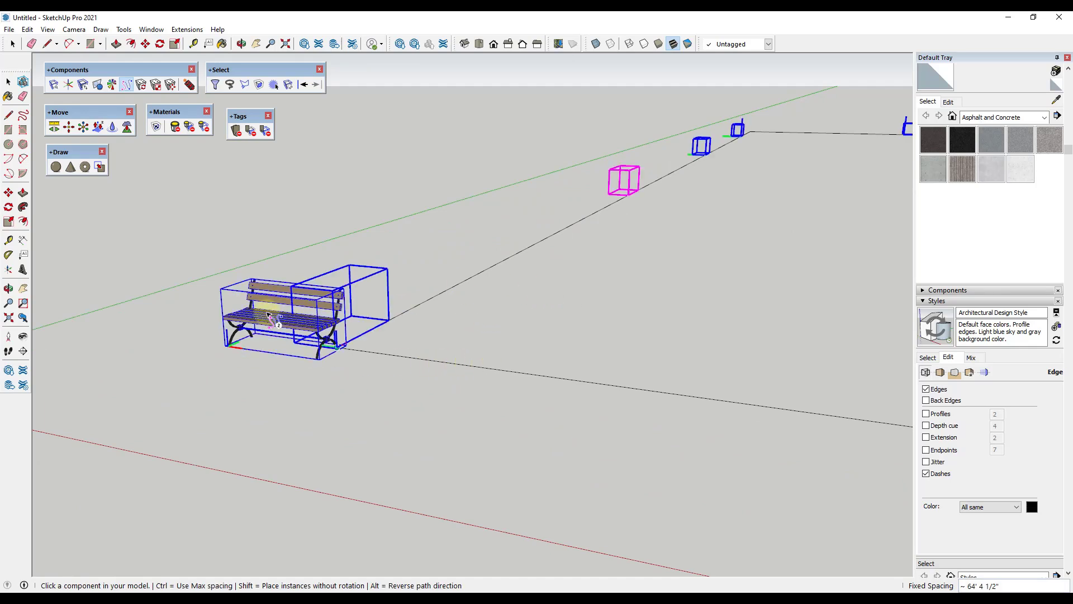
pyautogui.click(282, 323)
pyautogui.scroll(-5, 467, 283)
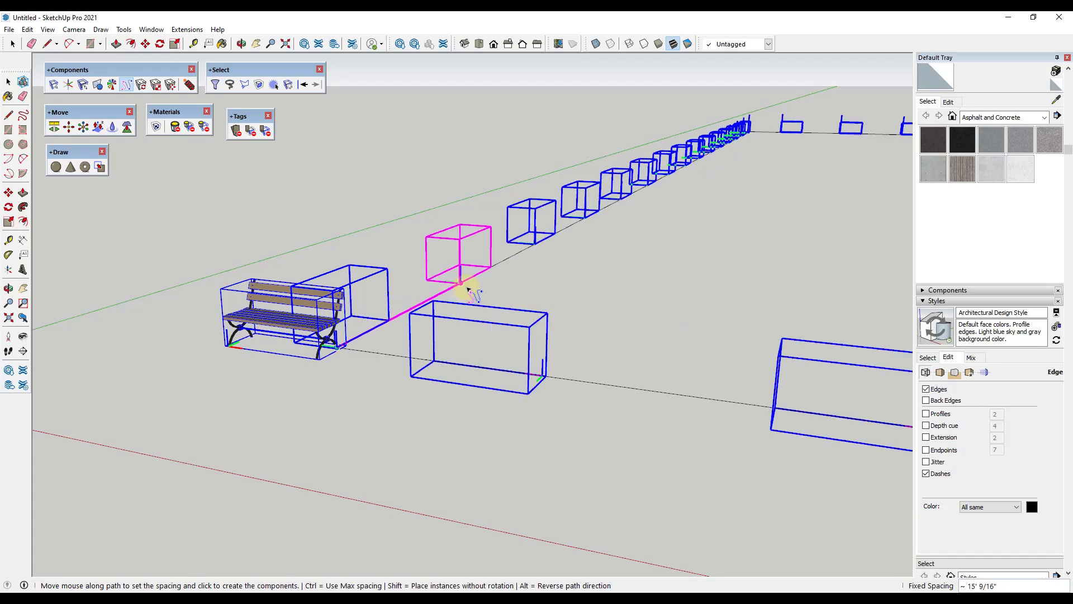
pyautogui.scroll(-4, 622, 323)
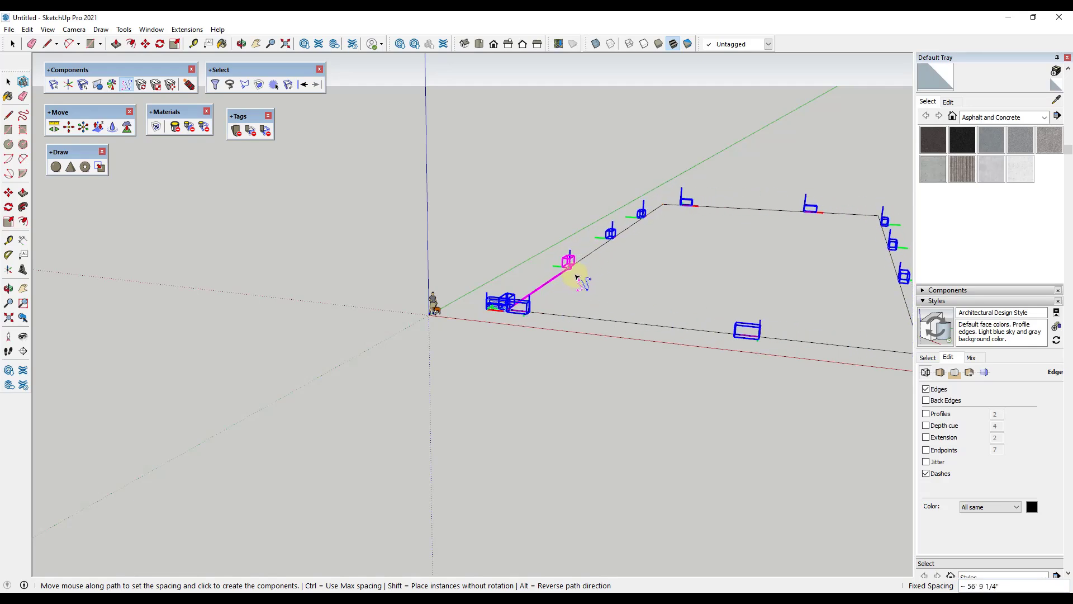
# Place a trial set of rotated bench copies along the path, then undo it.
pyautogui.press('shift')
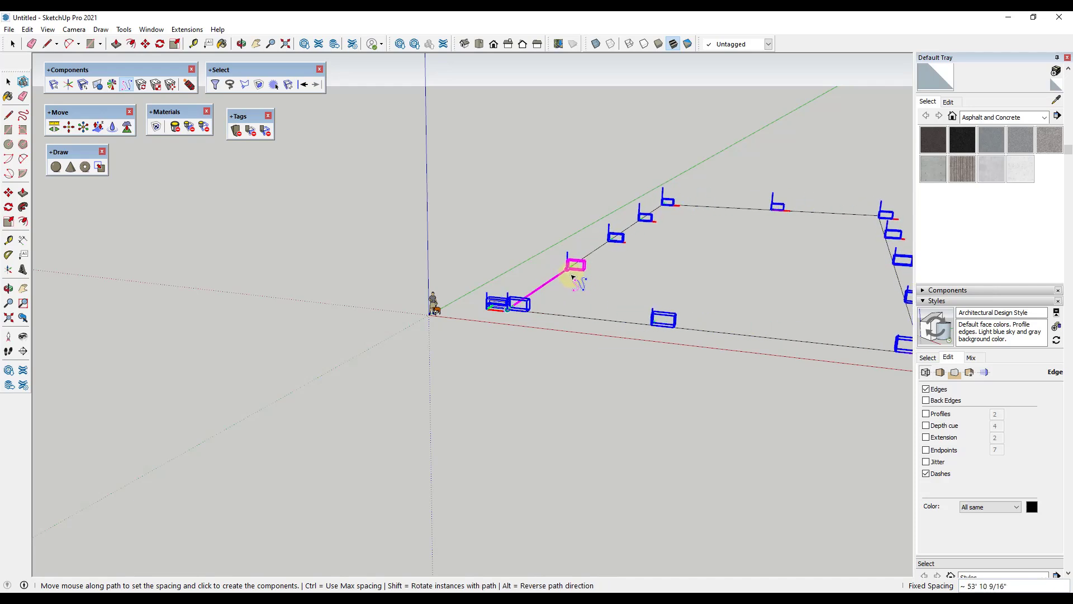
pyautogui.click(573, 277)
pyautogui.scroll(4, 573, 277)
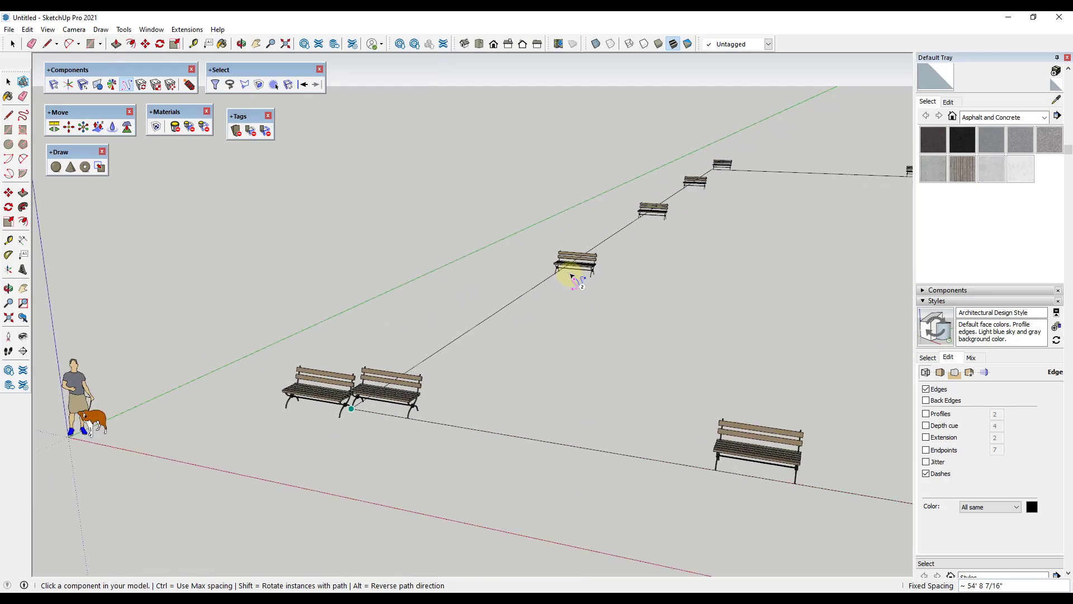
pyautogui.scroll(2, 576, 276)
pyautogui.scroll(-6, 577, 274)
pyautogui.hotkey('ctrl', 'z')
pyautogui.press('Escape')
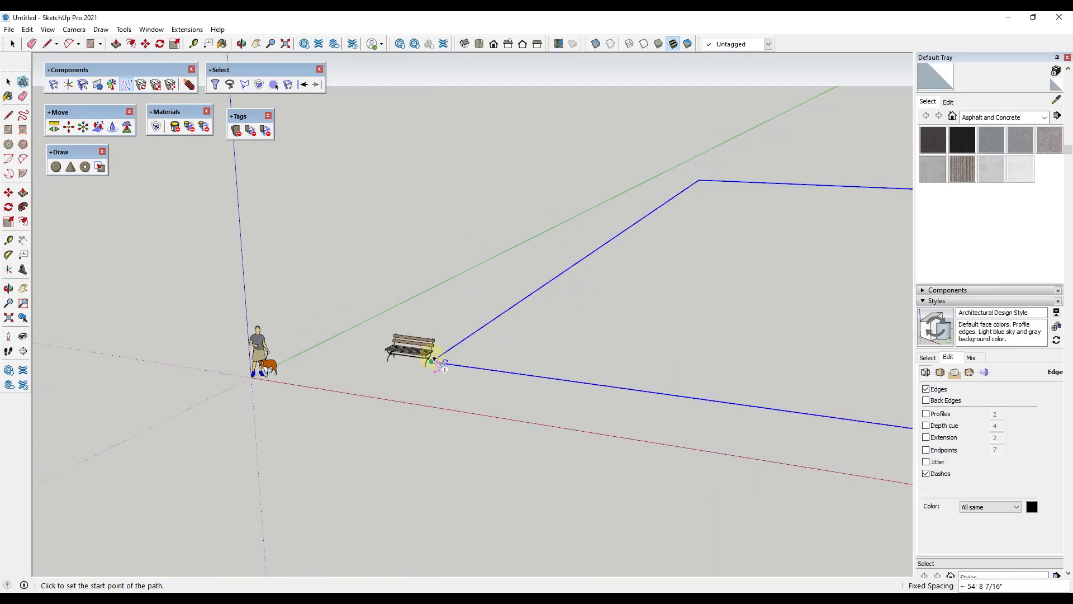
# Restart the path array at the path start with the bench, rotation set to follow the path.
pyautogui.click(433, 363)
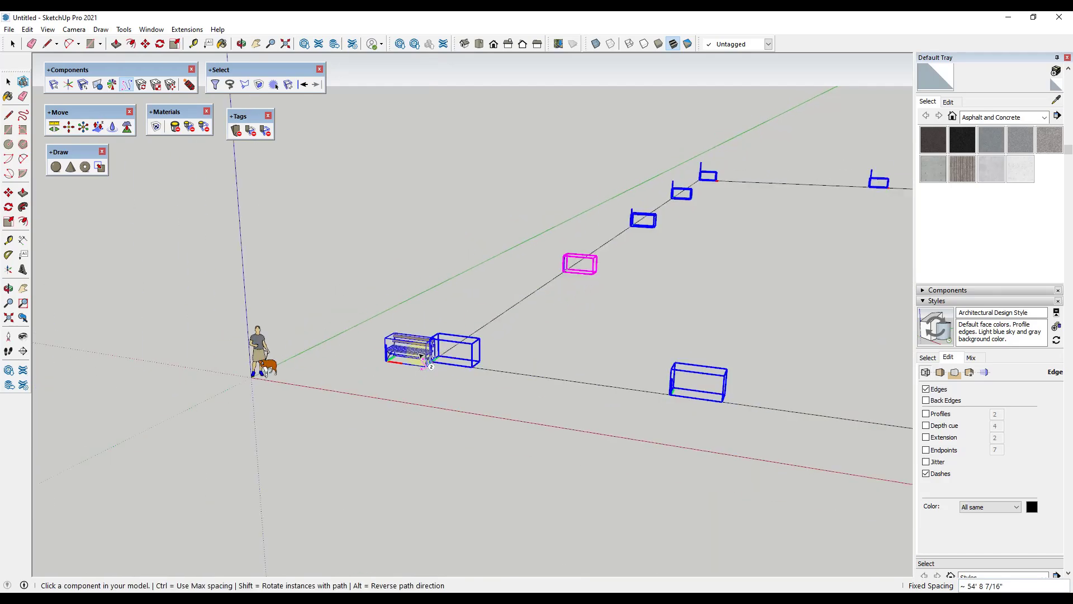
pyautogui.click(420, 355)
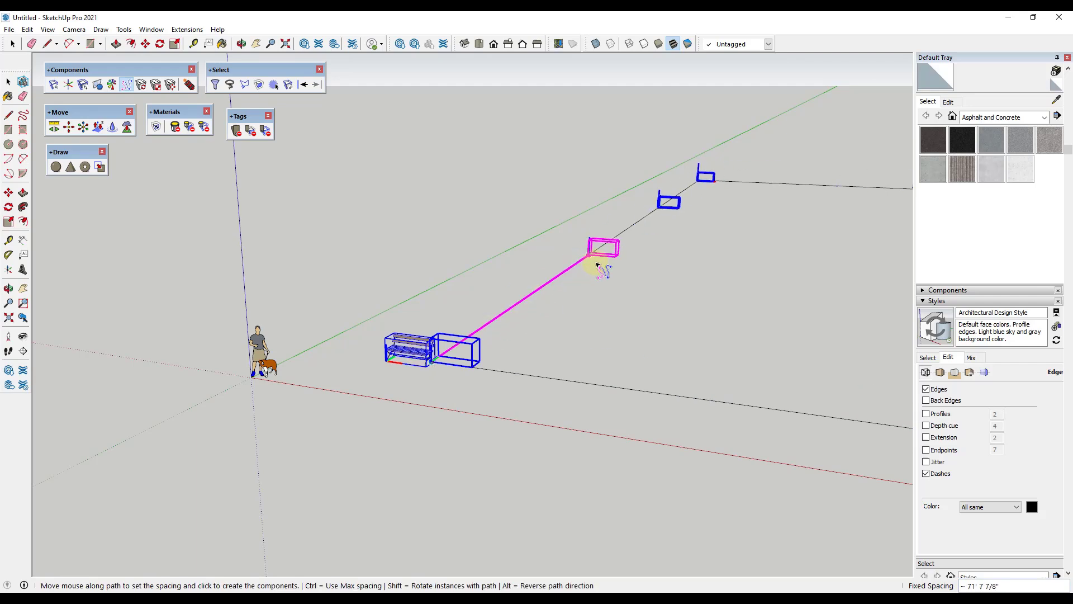
pyautogui.scroll(-2, 585, 301)
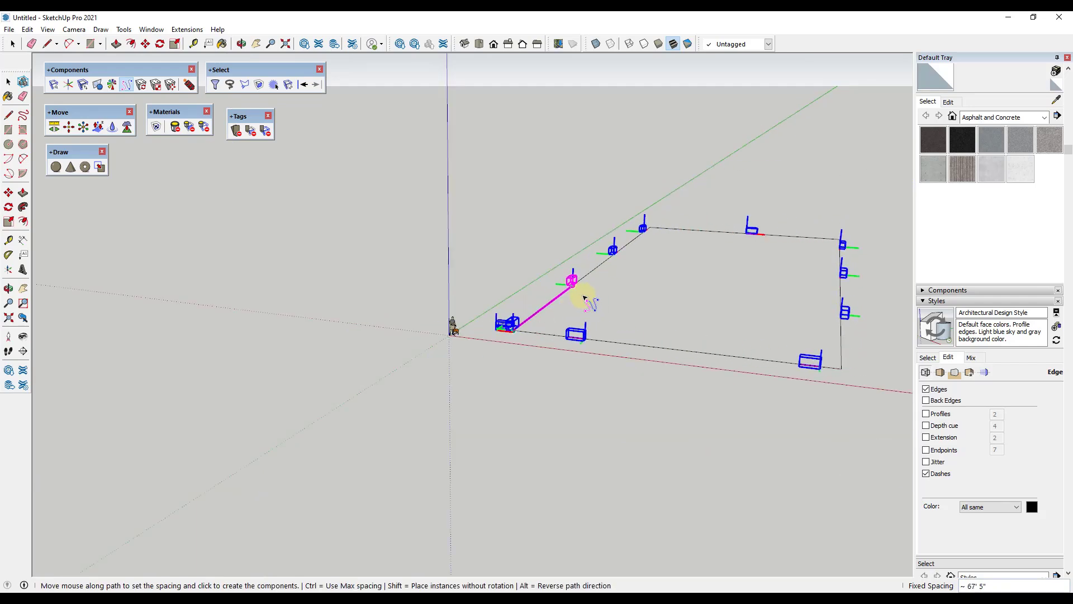
pyautogui.press('shift')
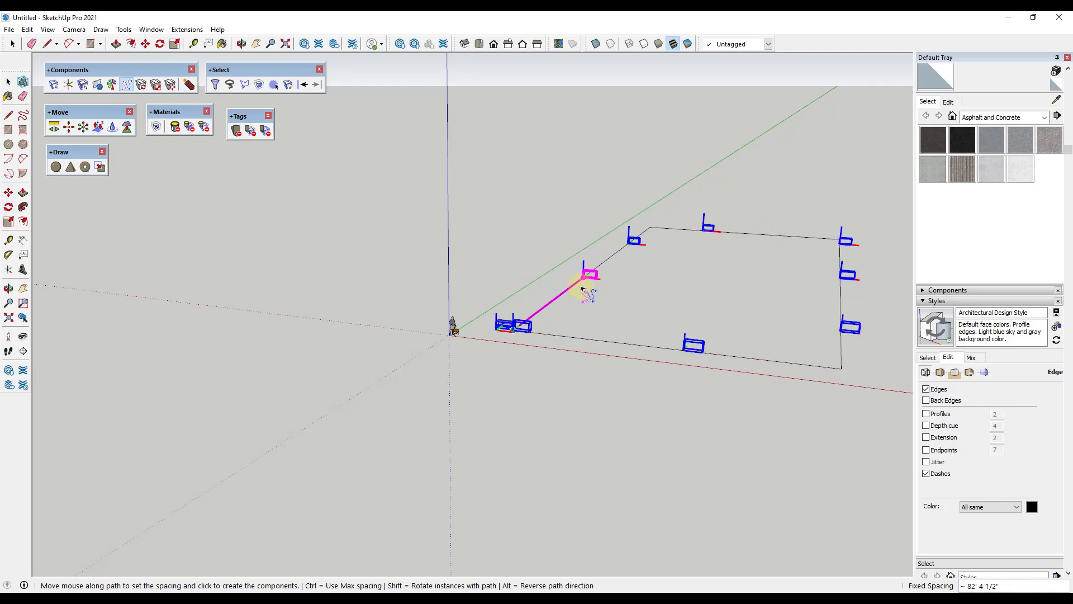
pyautogui.press('shift')
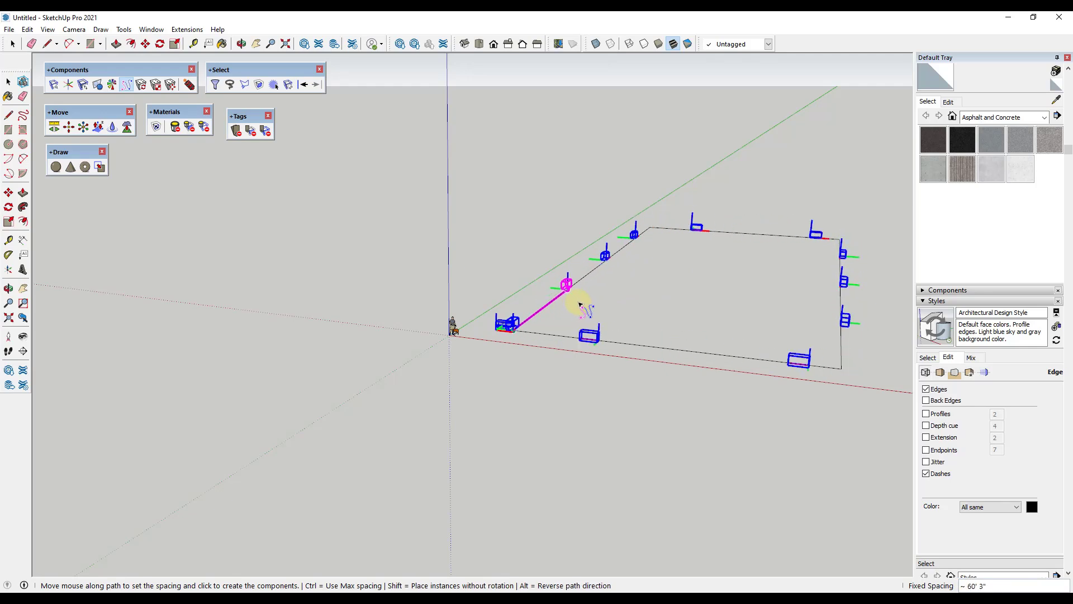
pyautogui.scroll(3, 579, 305)
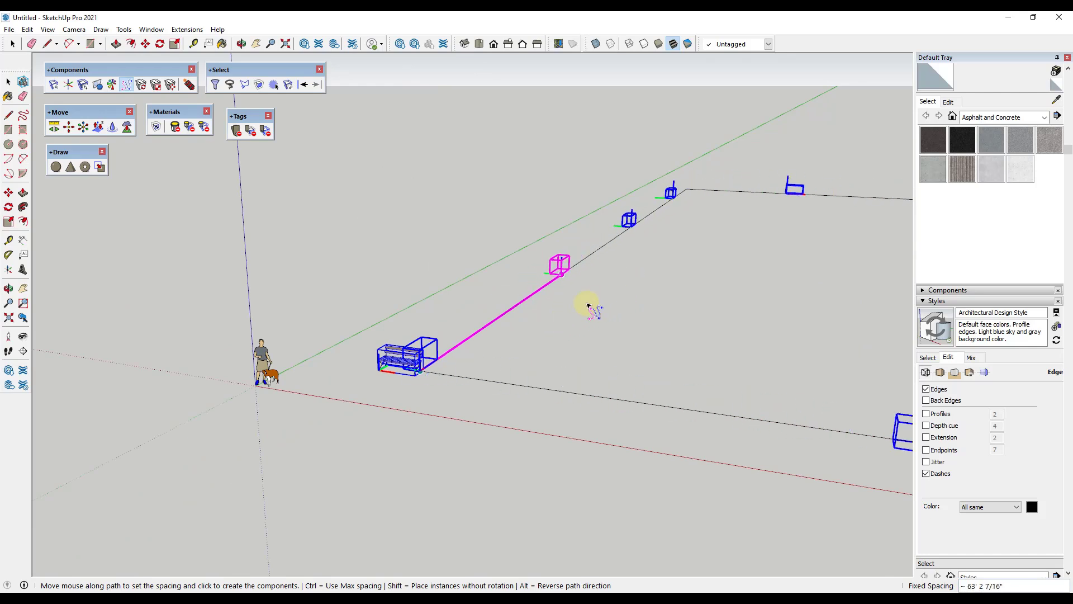
# Place the bench copies along the path and finish the array.
pyautogui.click(612, 295)
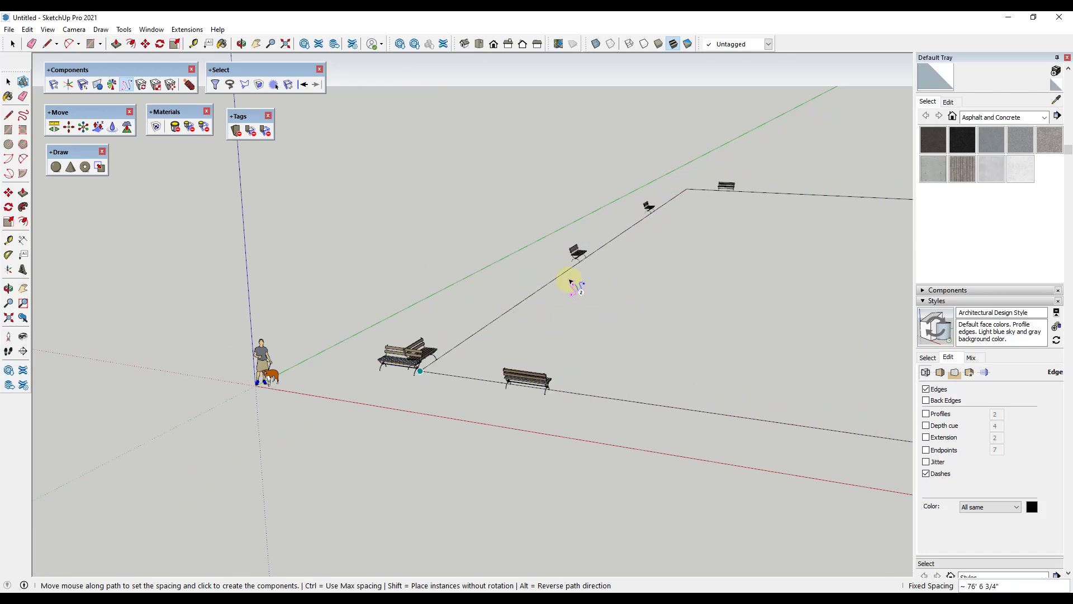
pyautogui.scroll(-3, 695, 311)
pyautogui.moveTo(695, 311)
pyautogui.mouseDown(button='middle')
pyautogui.moveTo(479, 251)
pyautogui.moveTo(678, 268)
pyautogui.moveTo(747, 240)
pyautogui.moveTo(620, 302)
pyautogui.mouseUp(button='middle')
pyautogui.scroll(5, 725, 269)
pyautogui.press('space')
pyautogui.scroll(-3, 725, 269)
pyautogui.scroll(-3, 741, 248)
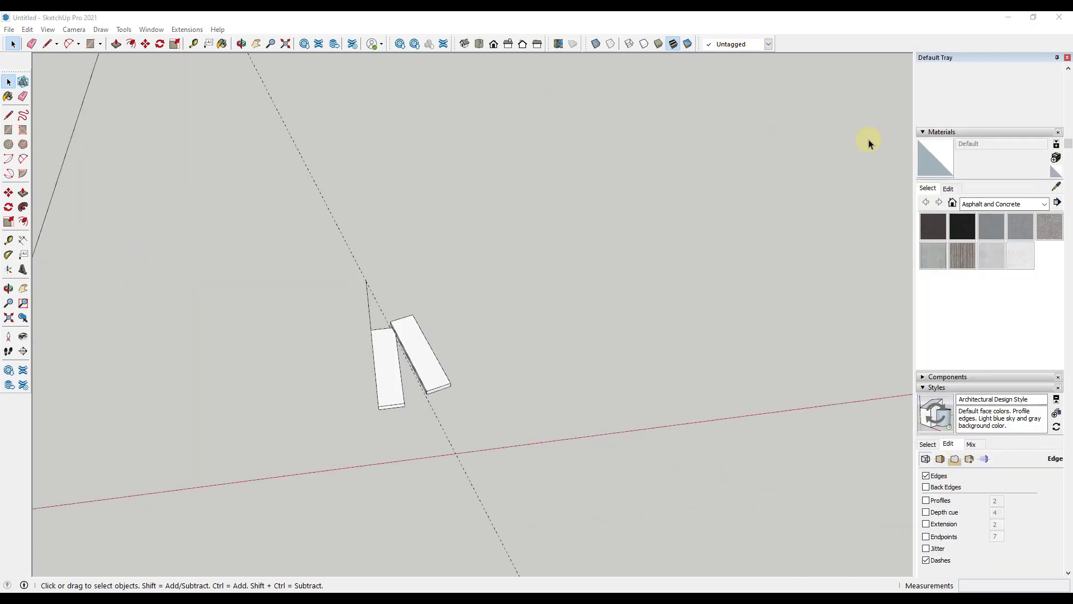
# Select the left slab and start a Smart Array with the rotated right slab as second copy.
pyautogui.click(444, 403)
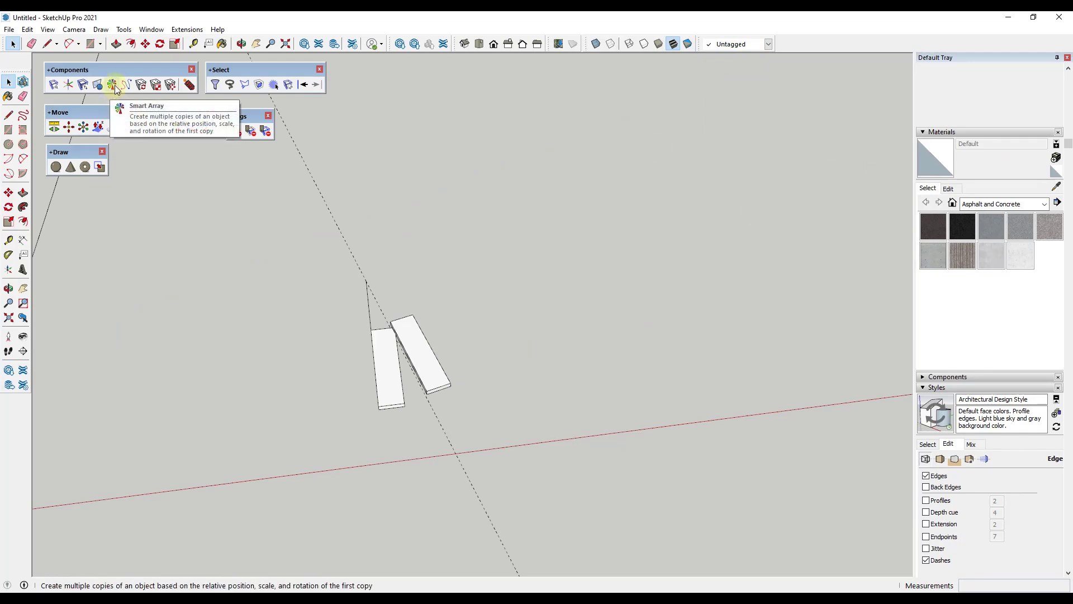
pyautogui.click(390, 383)
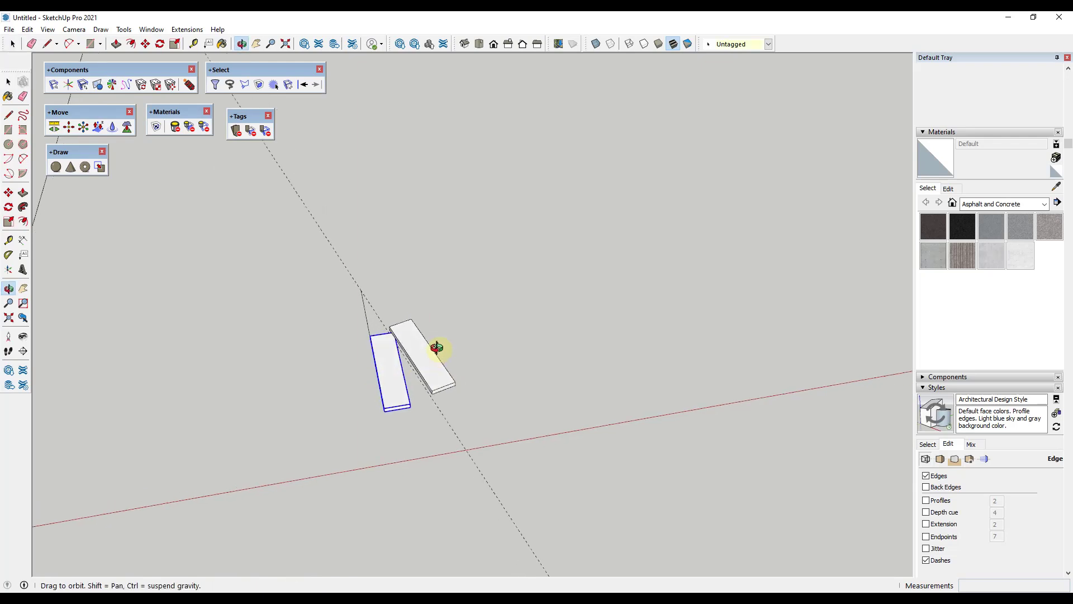
pyautogui.moveTo(438, 347); pyautogui.dragTo(213, 216, button='middle')
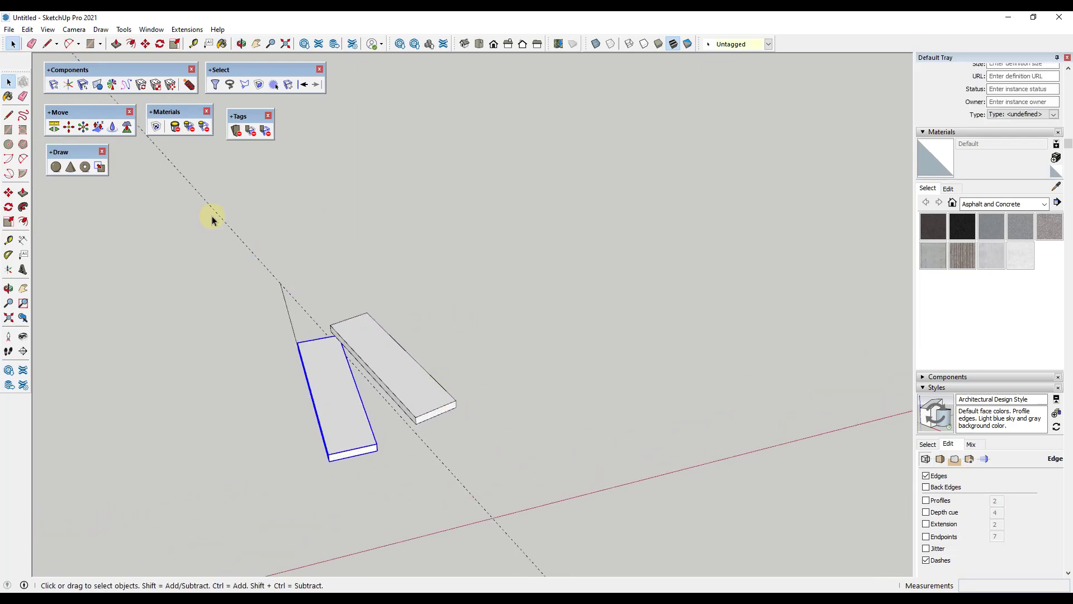
pyautogui.click(112, 84)
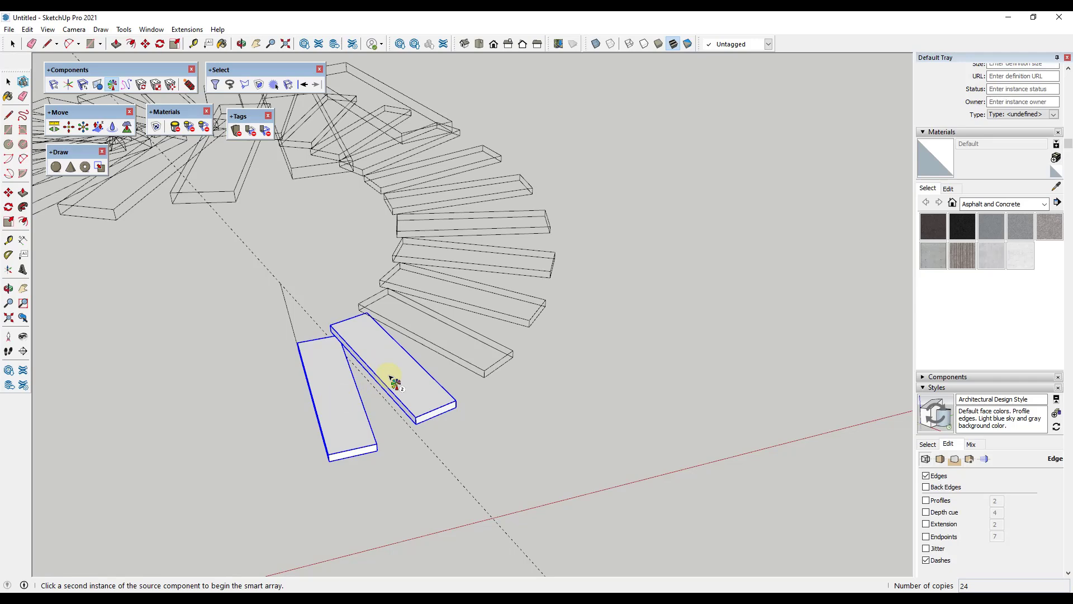
pyautogui.scroll(-3, 391, 378)
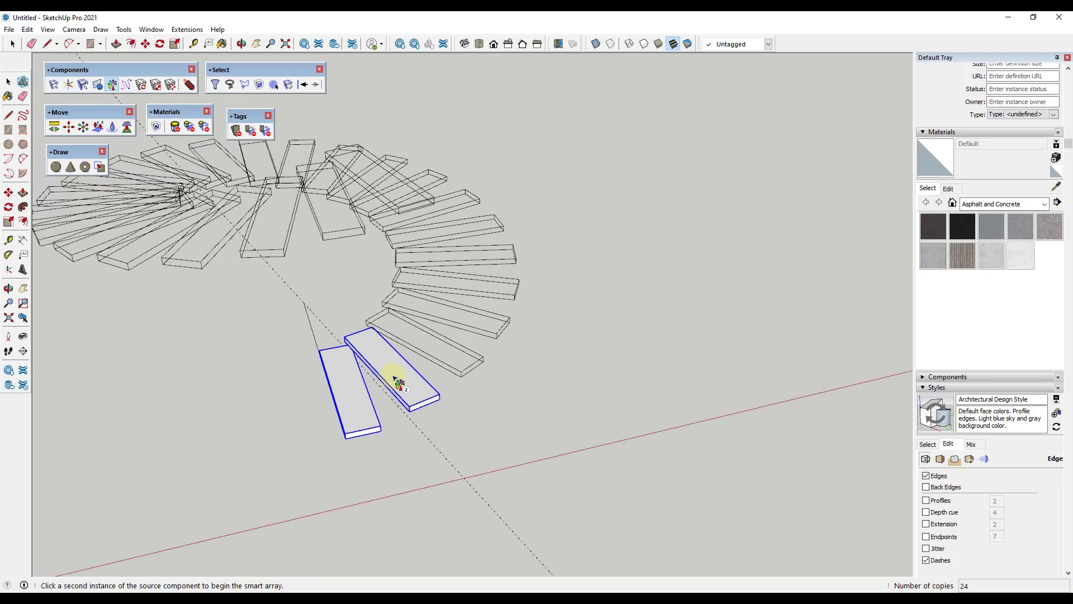
pyautogui.click(398, 383)
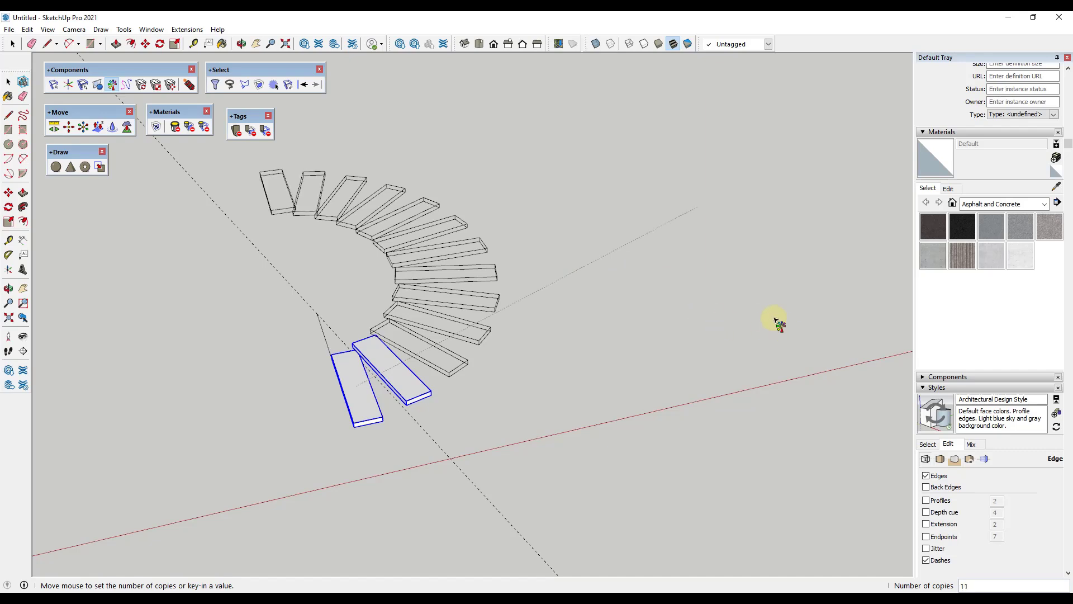
# Commit the spiral of step copies and tilt the view to inspect it.
pyautogui.click(778, 323)
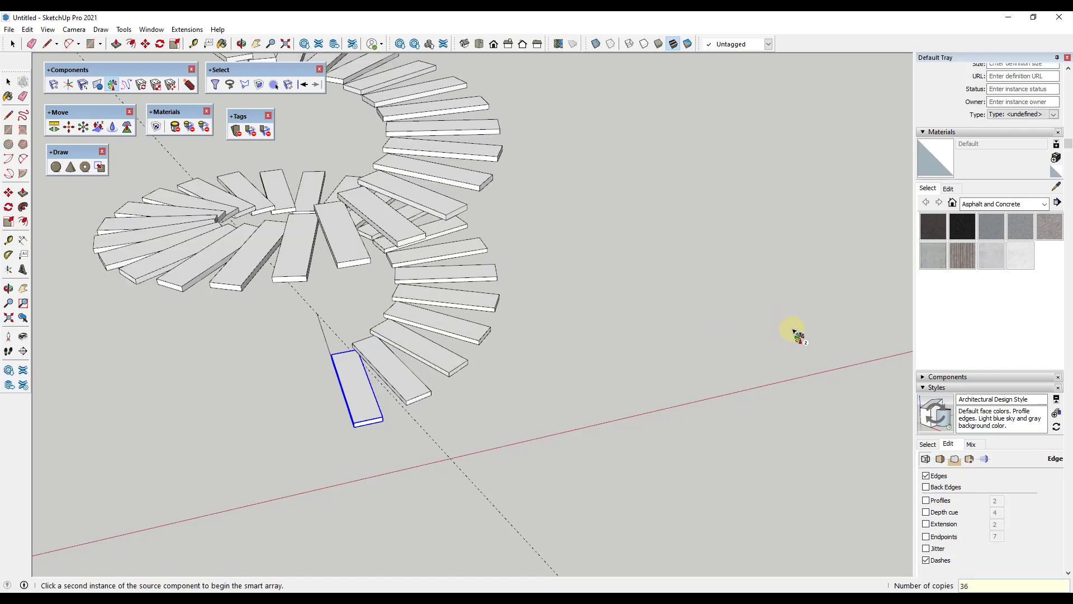
pyautogui.scroll(-4, 547, 447)
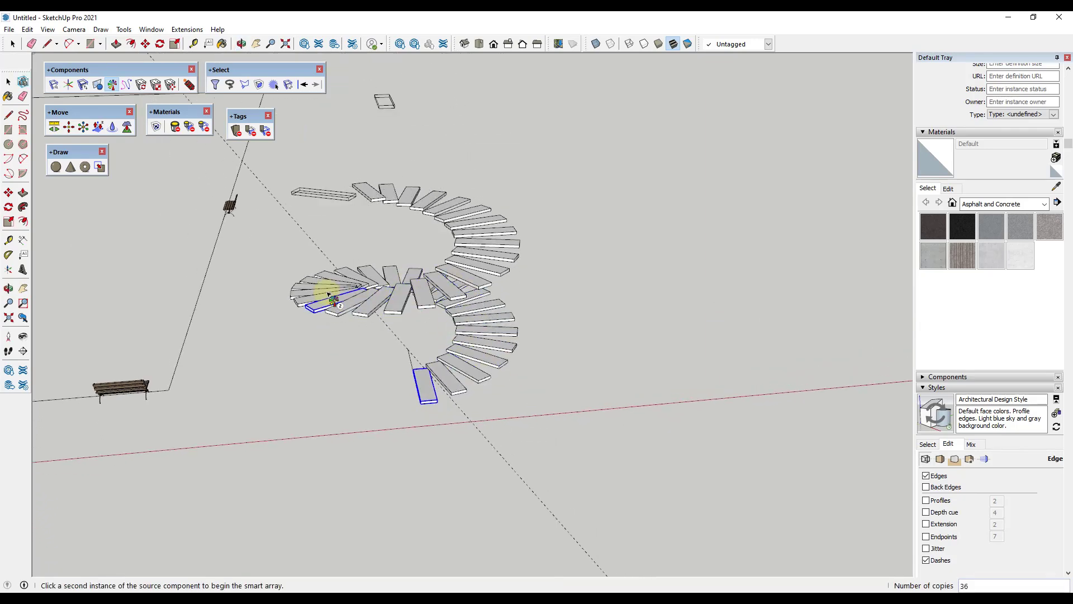
pyautogui.scroll(-2, 620, 361)
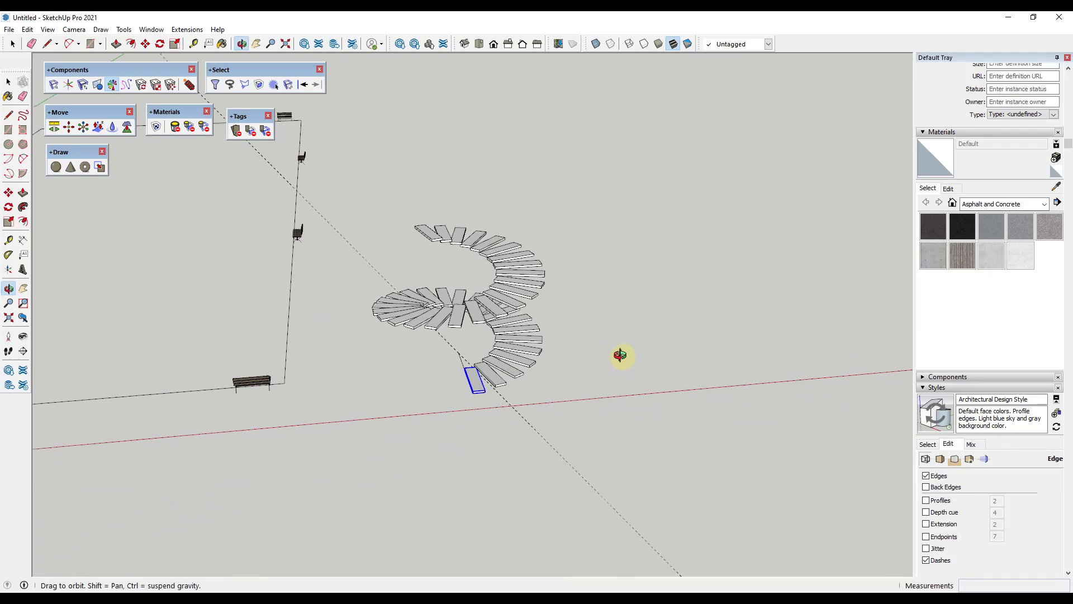
pyautogui.press('Escape')
pyautogui.scroll(4, 617, 345)
pyautogui.moveTo(454, 376); pyautogui.dragTo(447, 335, button='middle')
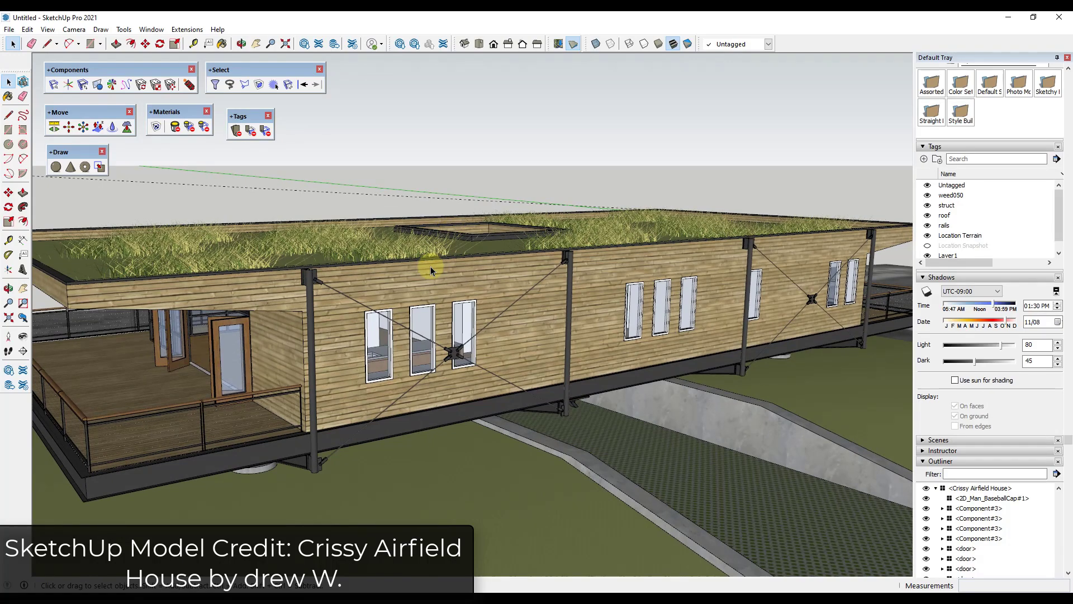
# Orbit to face the long wall and open the house group for editing.
pyautogui.moveTo(518, 334)
pyautogui.mouseDown(button='middle')
pyautogui.moveTo(496, 309)
pyautogui.moveTo(406, 314)
pyautogui.moveTo(525, 316)
pyautogui.moveTo(508, 333)
pyautogui.moveTo(549, 308)
pyautogui.moveTo(509, 321)
pyautogui.mouseUp(button='middle')
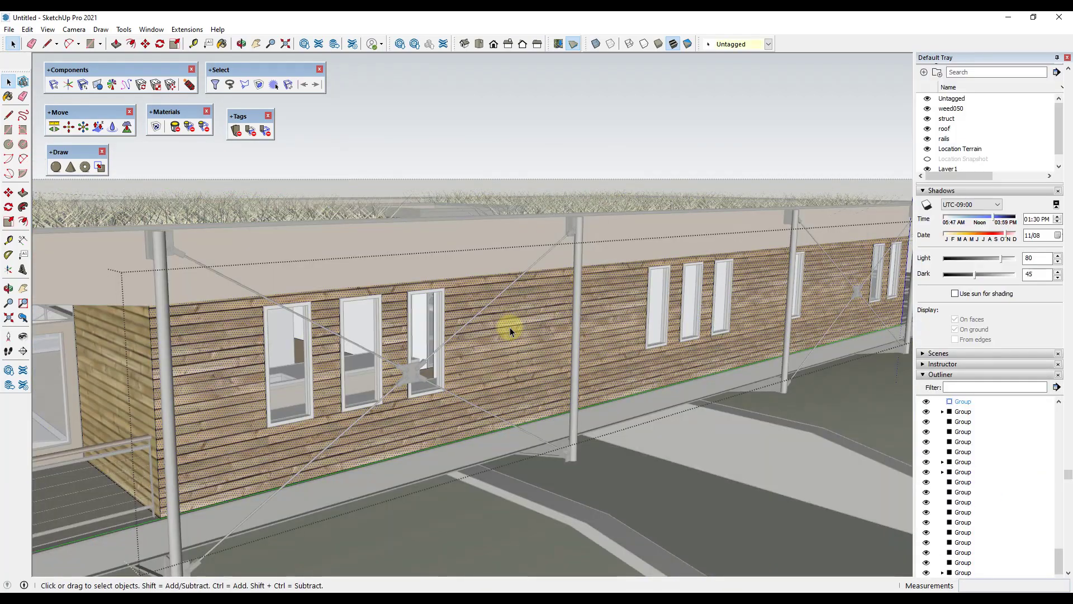
pyautogui.press('Escape')
pyautogui.click(522, 338)
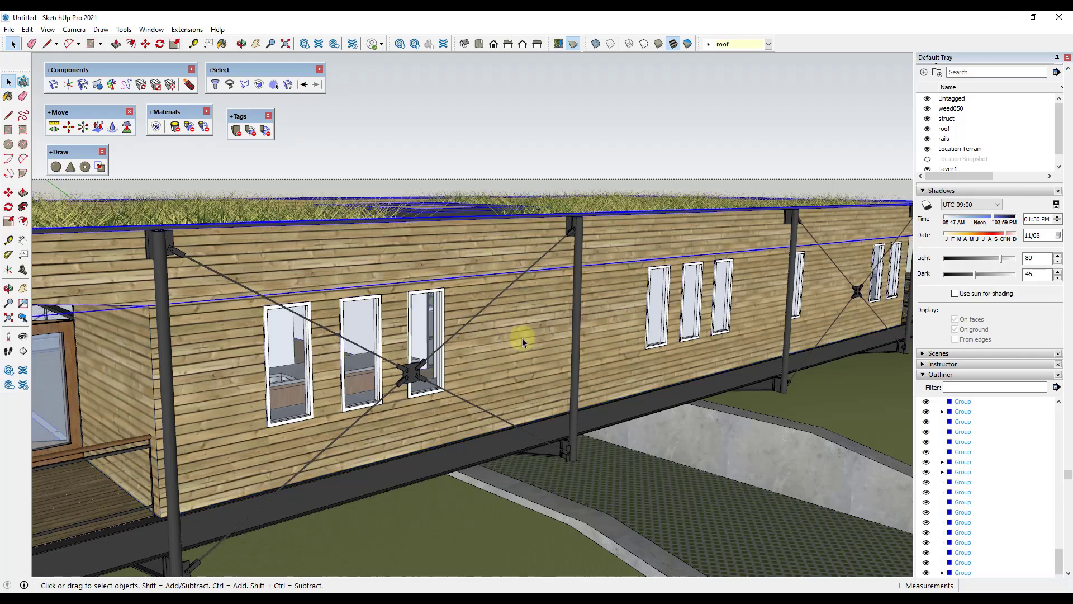
pyautogui.press('Escape')
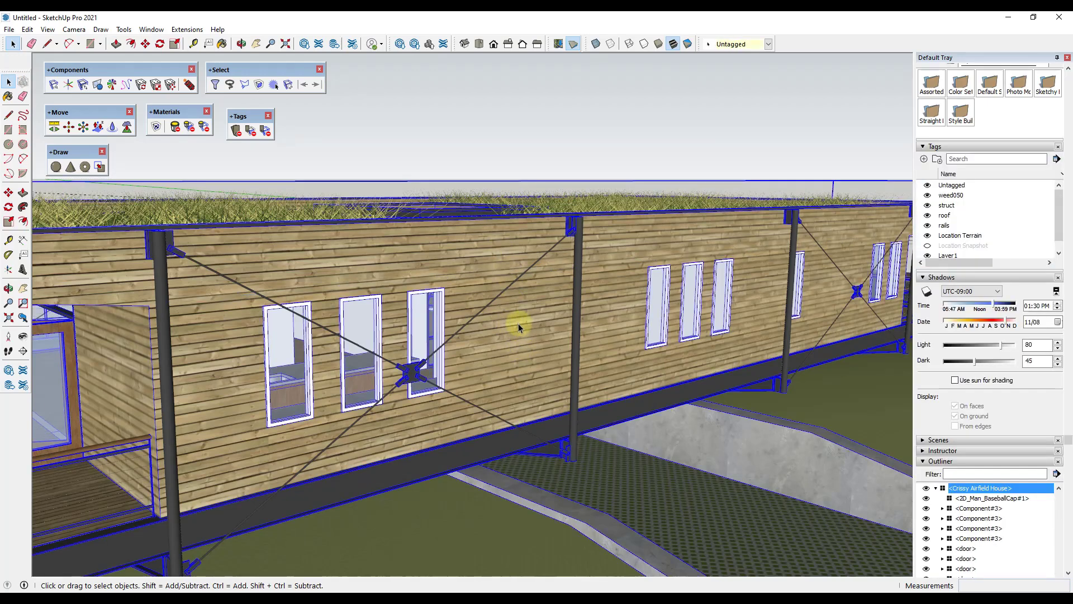
pyautogui.doubleClick(517, 325)
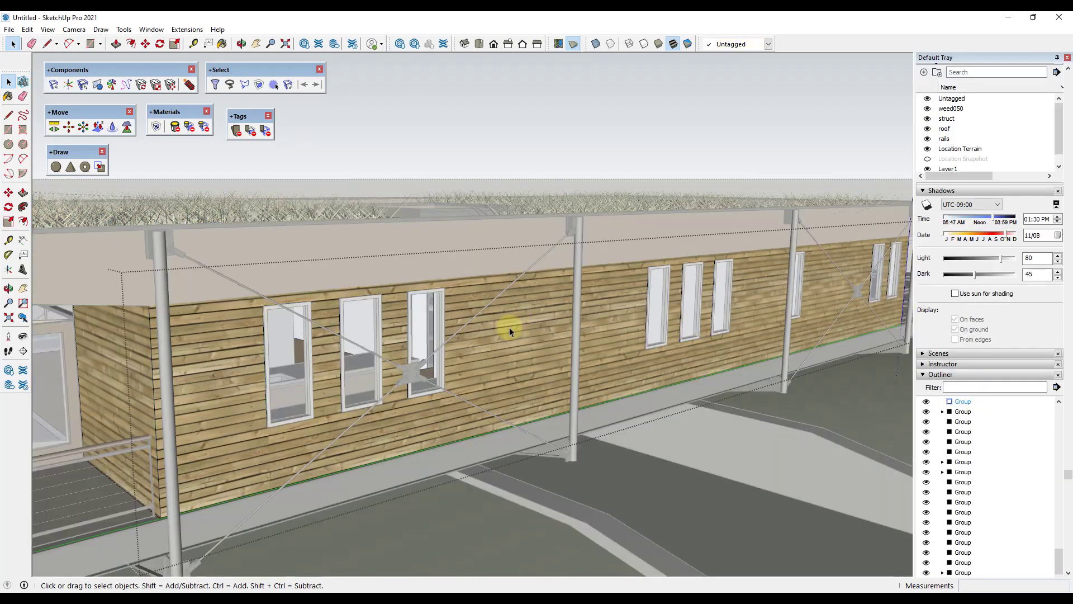
# Draw a trial rectangle on the wall, push it in, then undo it and exit the group.
pyautogui.press('r')
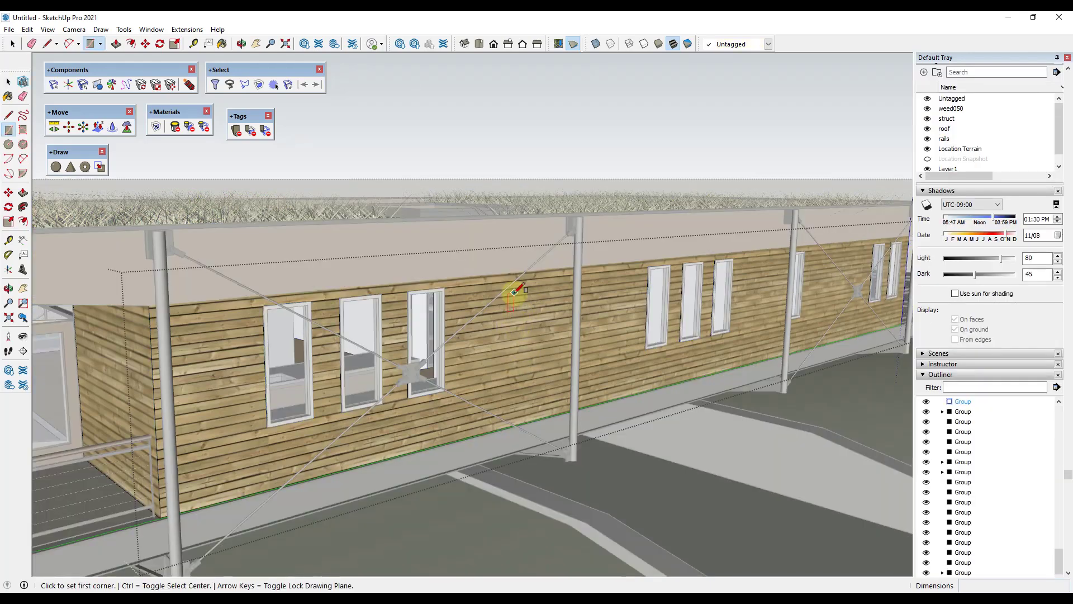
pyautogui.click(510, 298)
pyautogui.click(553, 384)
pyautogui.press('p')
pyautogui.click(547, 371)
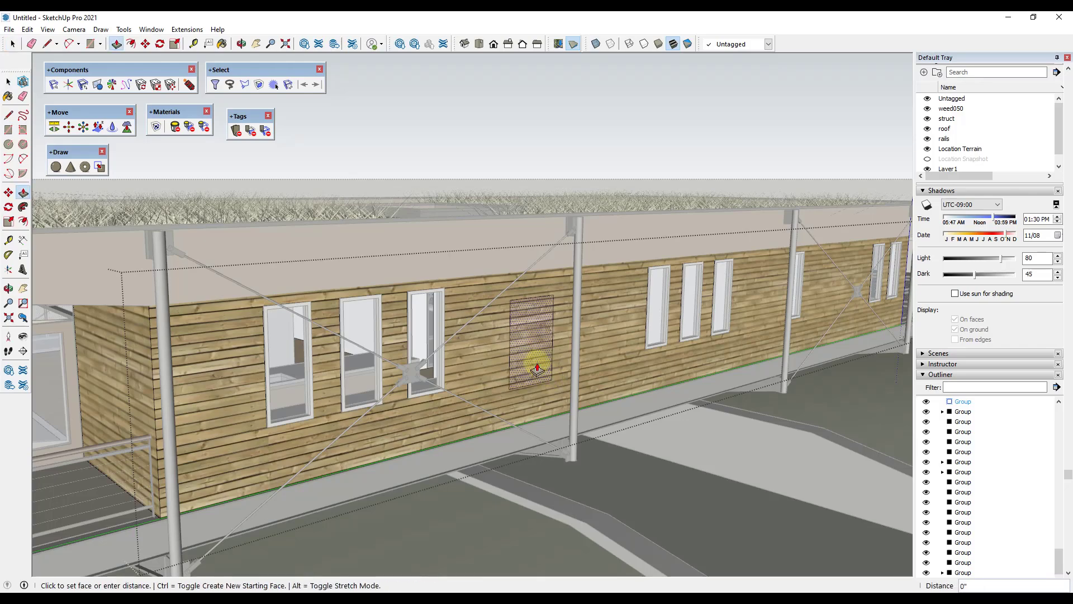
pyautogui.click(544, 352)
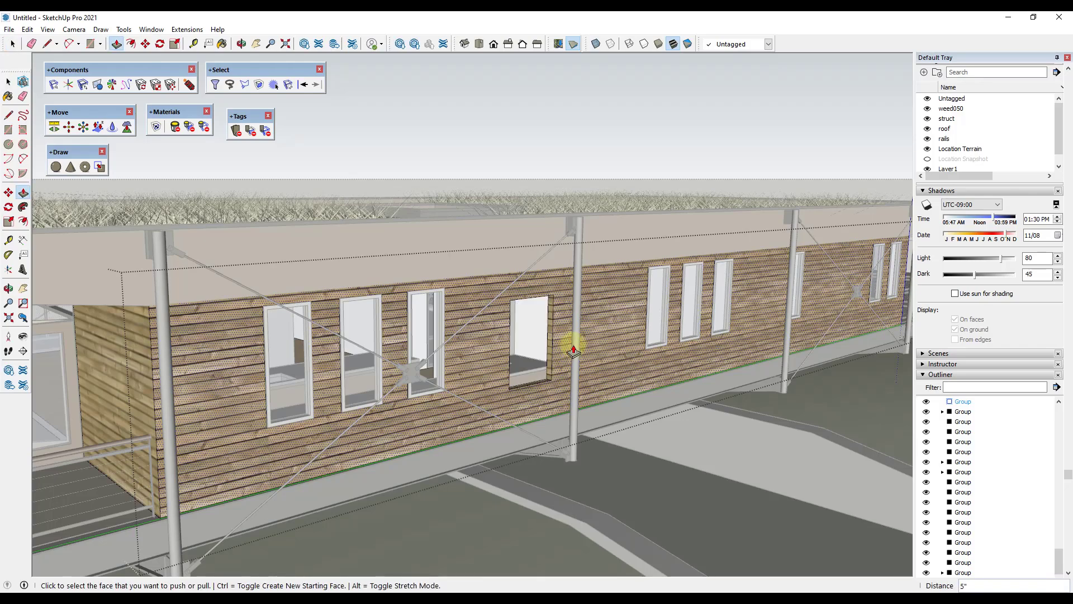
pyautogui.hotkey('ctrl', 'z')
pyautogui.hotkey('ctrl', 'z')
pyautogui.hotkey('ctrl', 'z')
pyautogui.press('space')
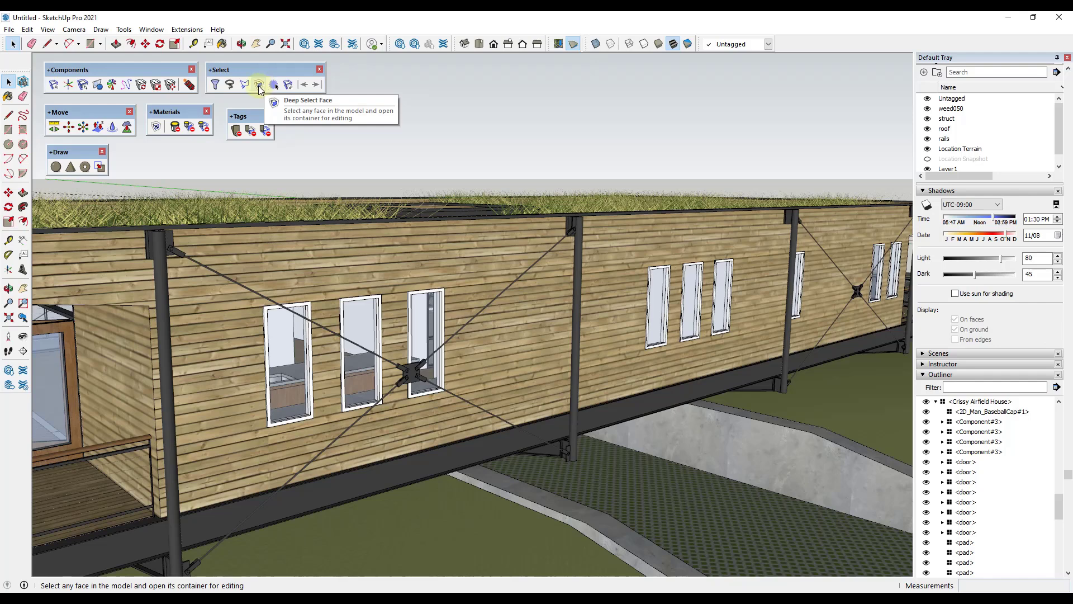
# Deep-select the nested wall face and draw the opening's rectangle on it.
pyautogui.click(259, 85)
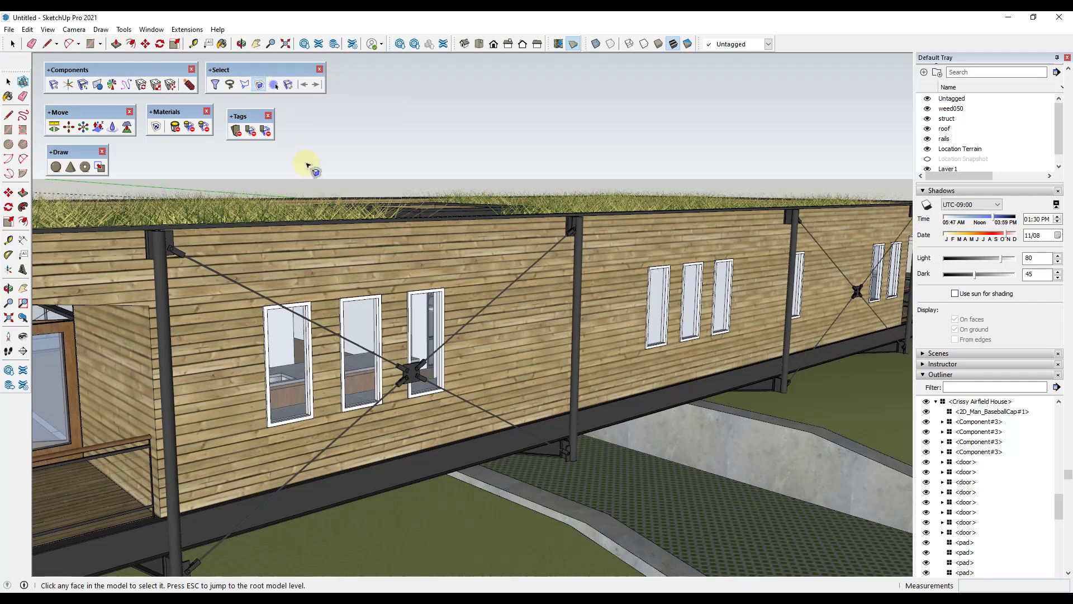
pyautogui.click(520, 328)
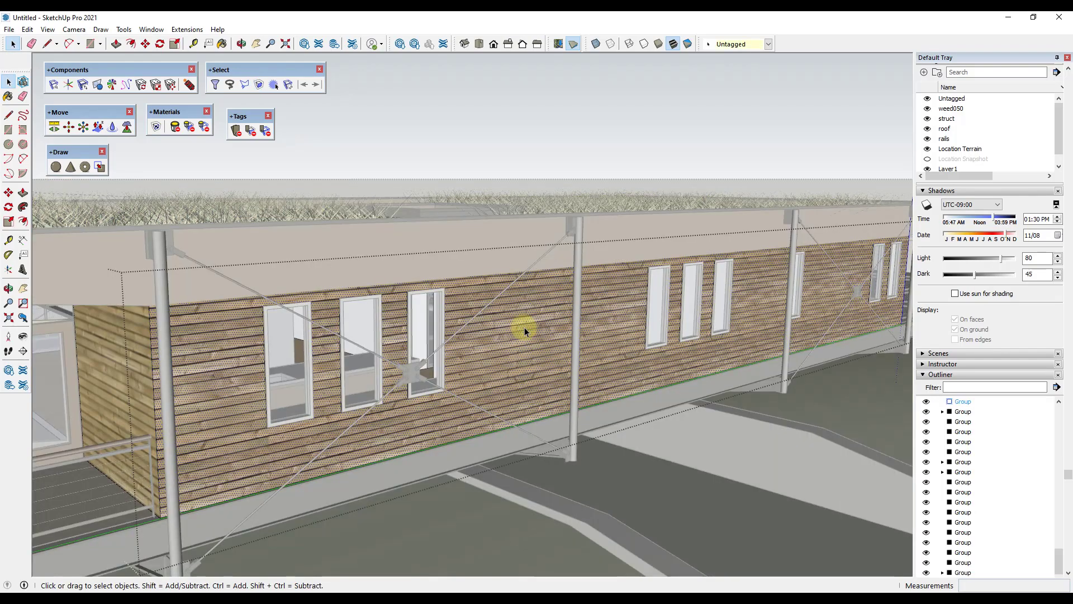
pyautogui.scroll(2, 524, 329)
pyautogui.press('r')
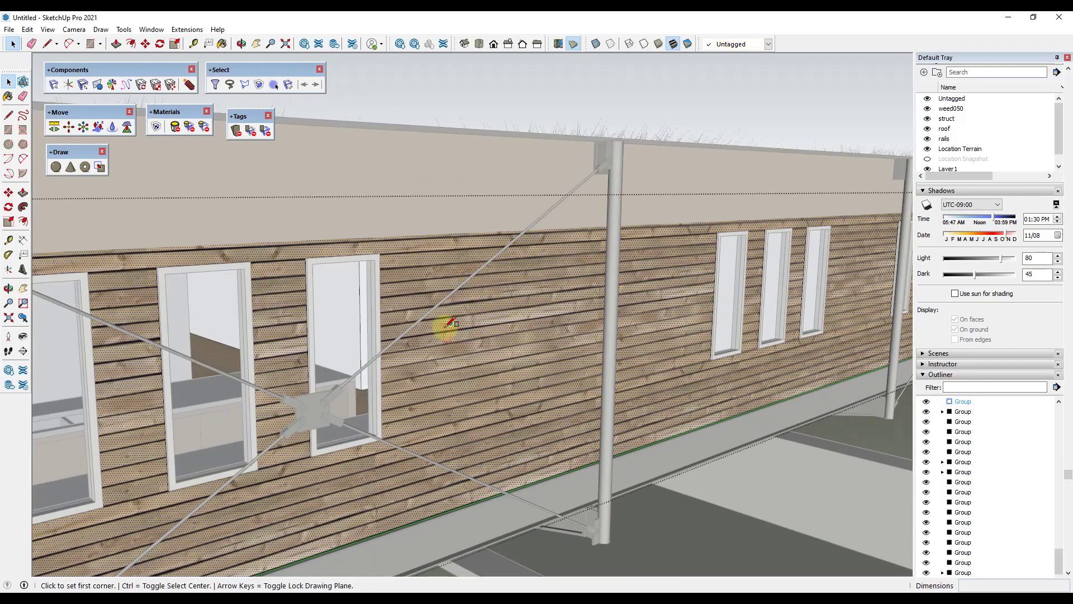
pyautogui.click(434, 330)
pyautogui.click(578, 343)
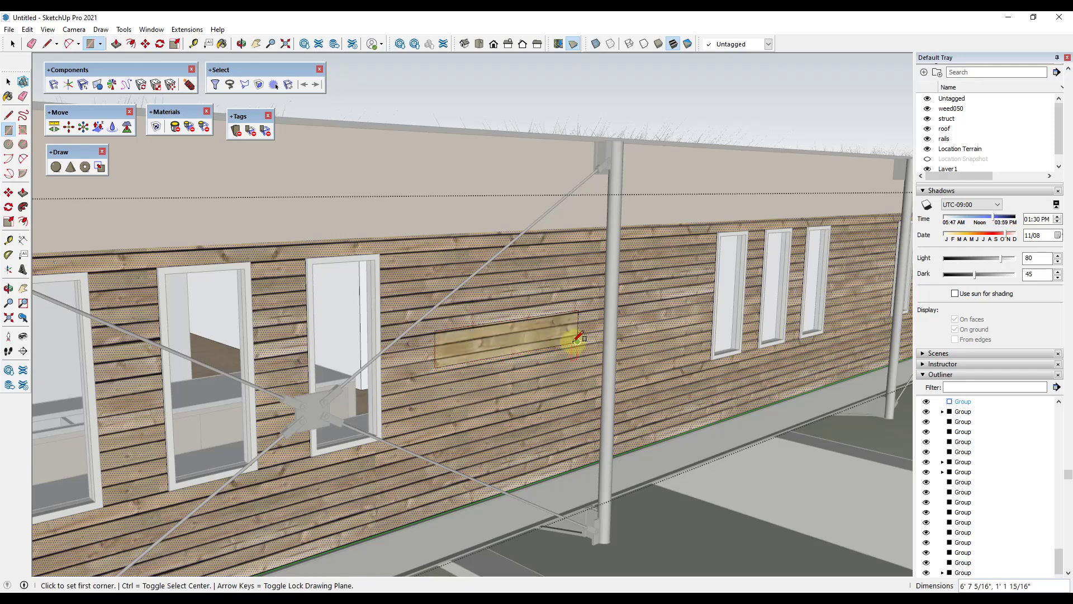
pyautogui.press('space')
# Push/Pull the rectangle into the wall to cut the opening, then orbit to view it.
pyautogui.press('p')
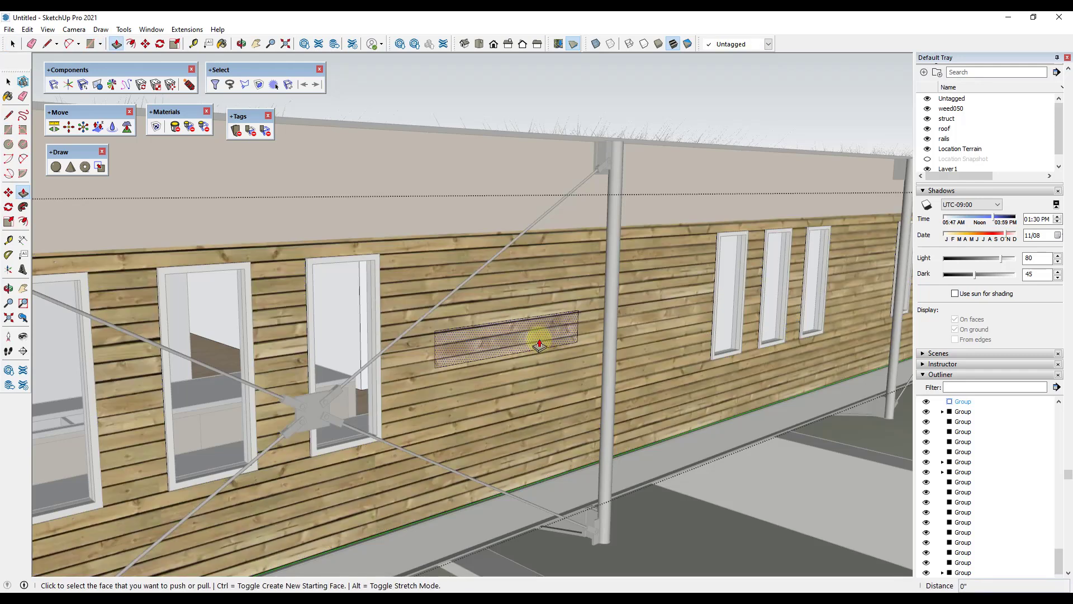
pyautogui.click(533, 337)
pyautogui.click(541, 334)
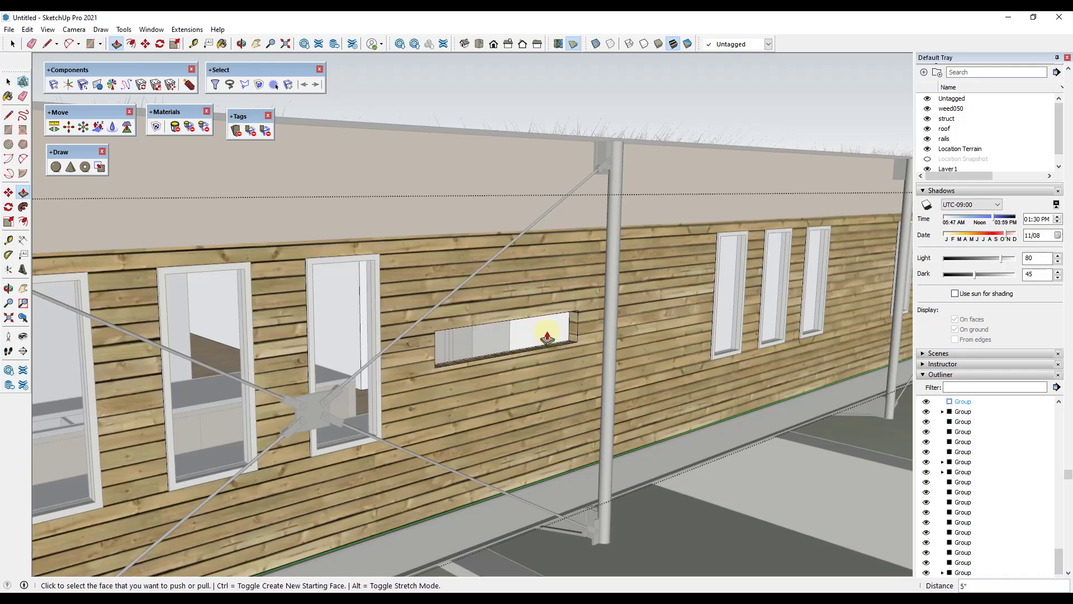
pyautogui.press('space')
pyautogui.moveTo(561, 343); pyautogui.dragTo(527, 420, button='middle')
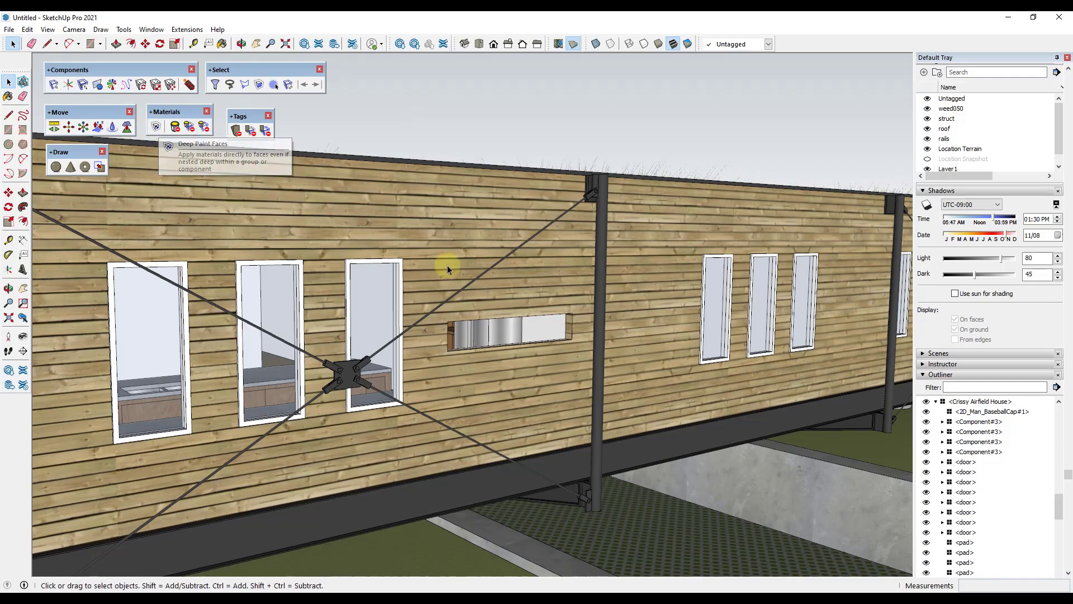
# Select the house and open the house group and its nested wall group for editing.
pyautogui.moveTo(447, 265); pyautogui.dragTo(526, 283, button='middle')
pyautogui.click(527, 283)
pyautogui.scroll(-2, 531, 286)
pyautogui.scroll(-3, 531, 288)
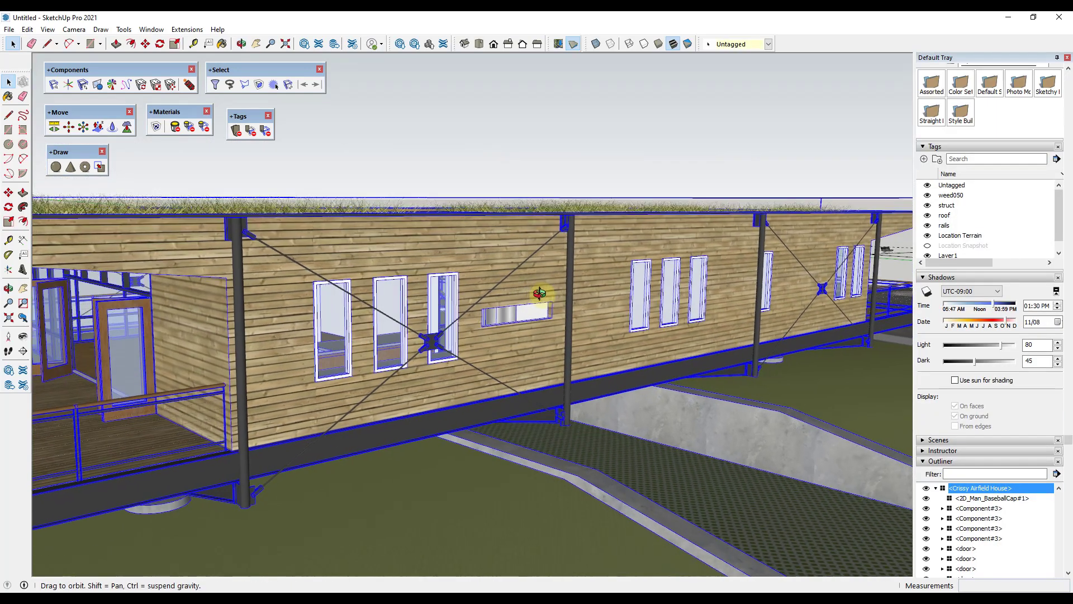
pyautogui.doubleClick(518, 283)
pyautogui.doubleClick(522, 284)
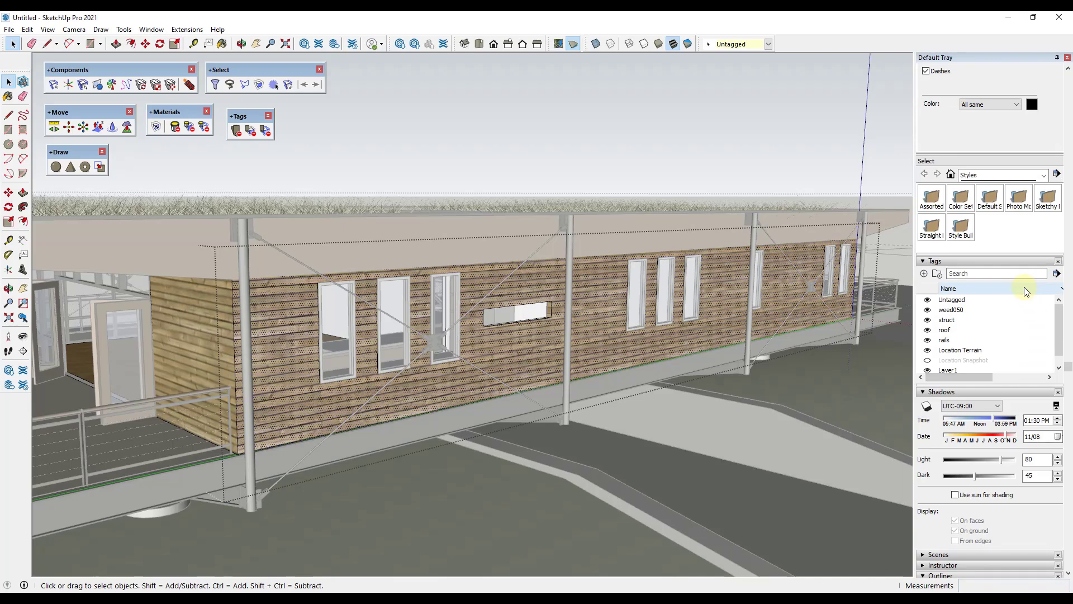
pyautogui.scroll(10, 1024, 286)
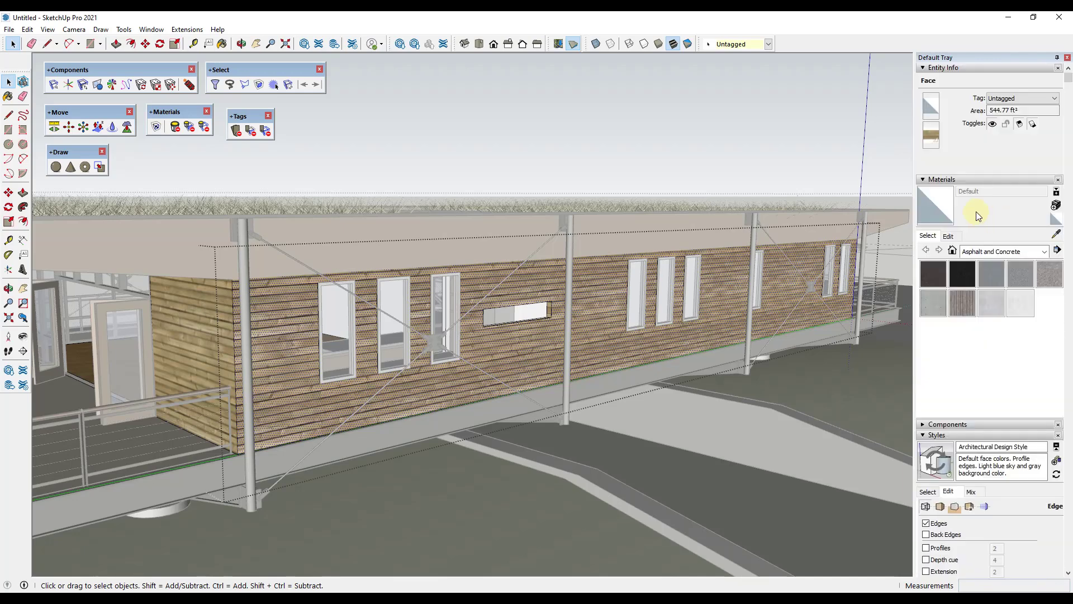
pyautogui.scroll(-10, 1001, 252)
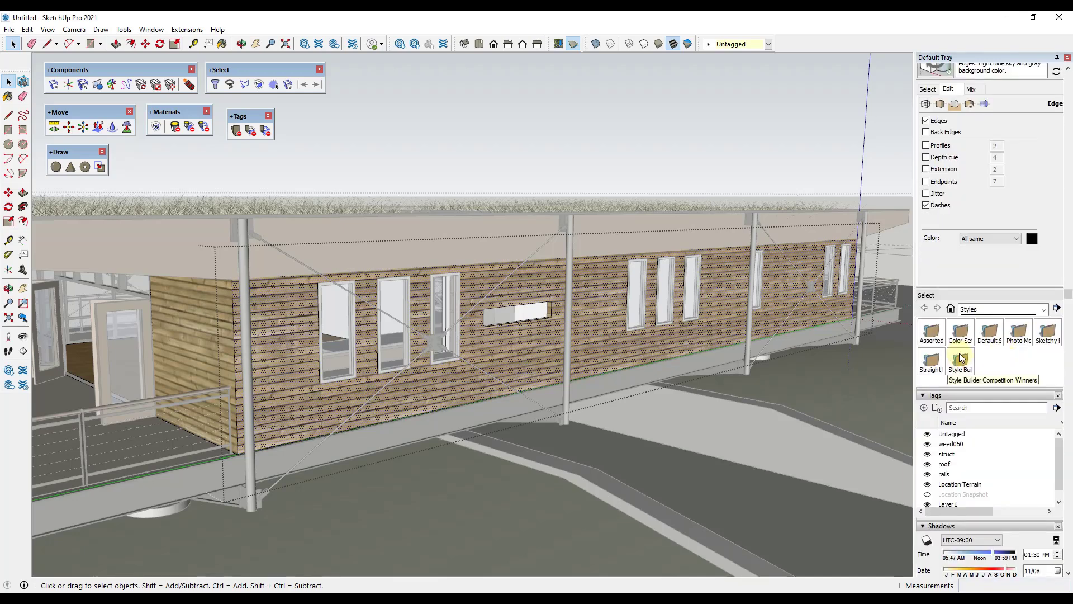
# Paint the wall face with Brick Rough Dark, then undo it and leave the wall group.
pyautogui.press('b')
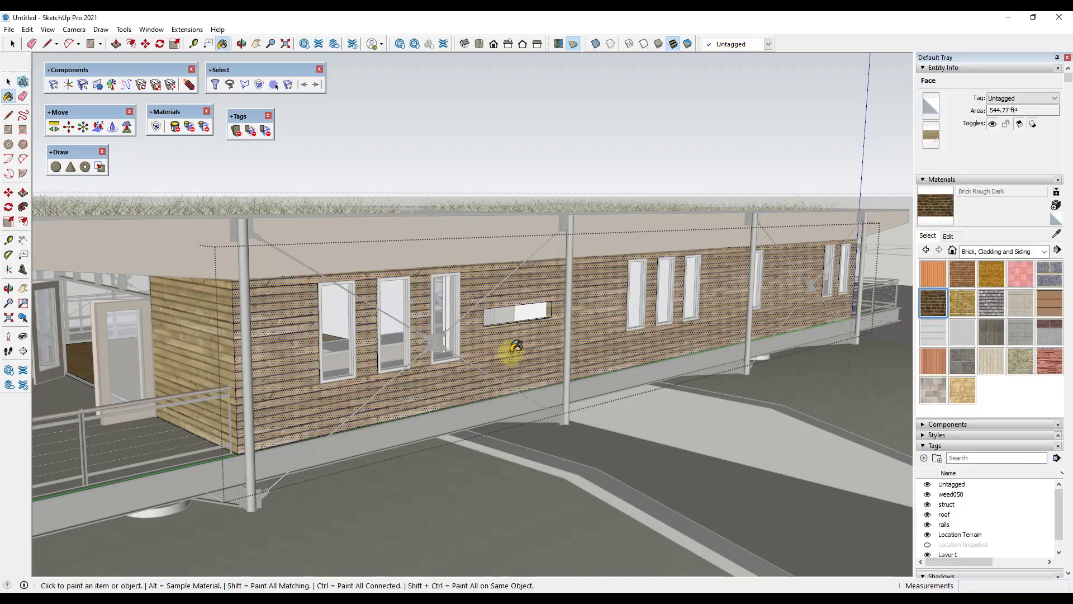
pyautogui.click(516, 346)
pyautogui.hotkey('ctrl', 'z')
pyautogui.press('space')
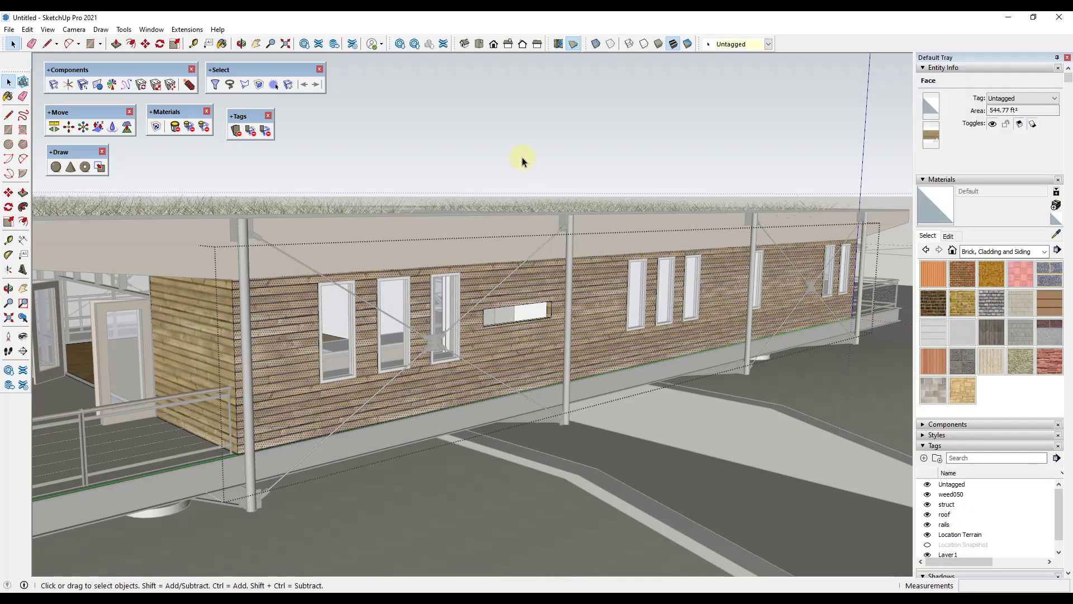
pyautogui.hotkey('ctrl', 'z')
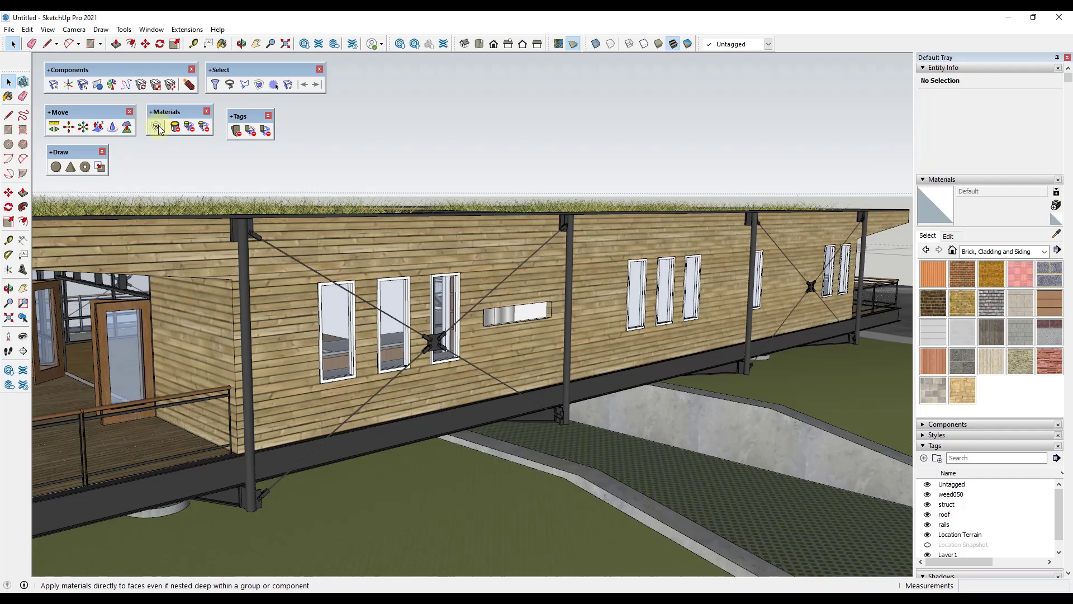
# Deep-paint the long wall, upper wood band and left wall with Brick Rough Dark.
pyautogui.click(933, 303)
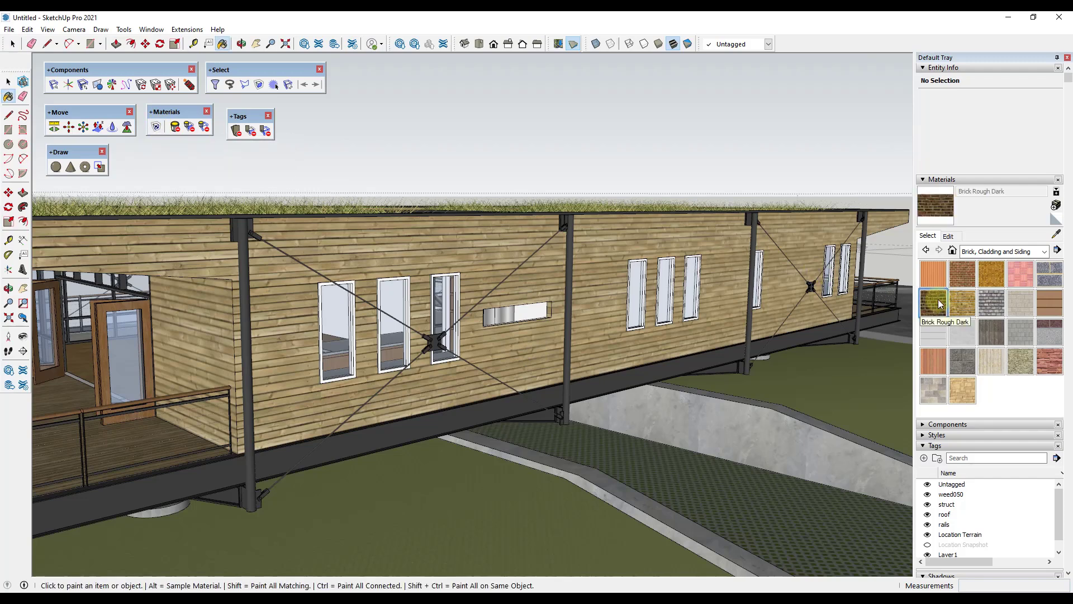
pyautogui.click(158, 129)
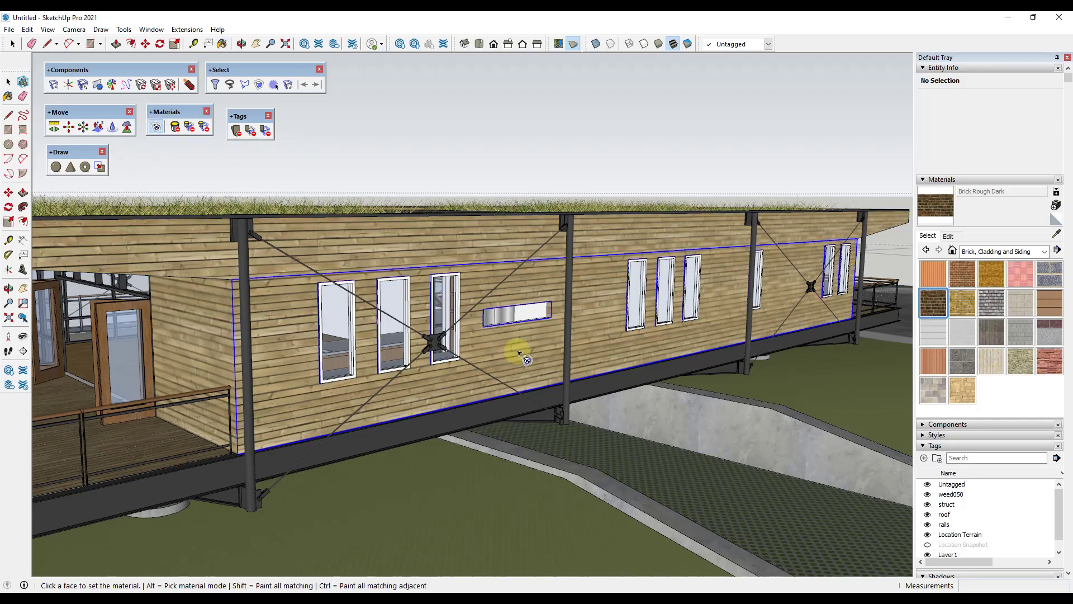
pyautogui.click(512, 348)
pyautogui.click(519, 238)
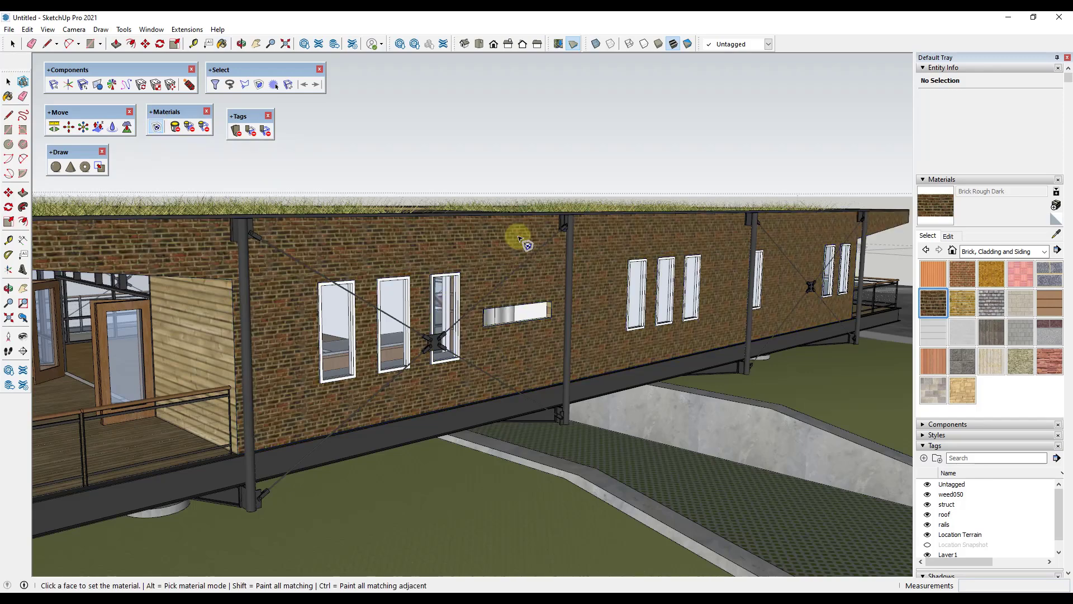
pyautogui.click(216, 320)
pyautogui.moveTo(288, 311); pyautogui.dragTo(485, 271, button='middle')
# Open the wall group, select a brick face to inspect it, then exit the group.
pyautogui.press('space')
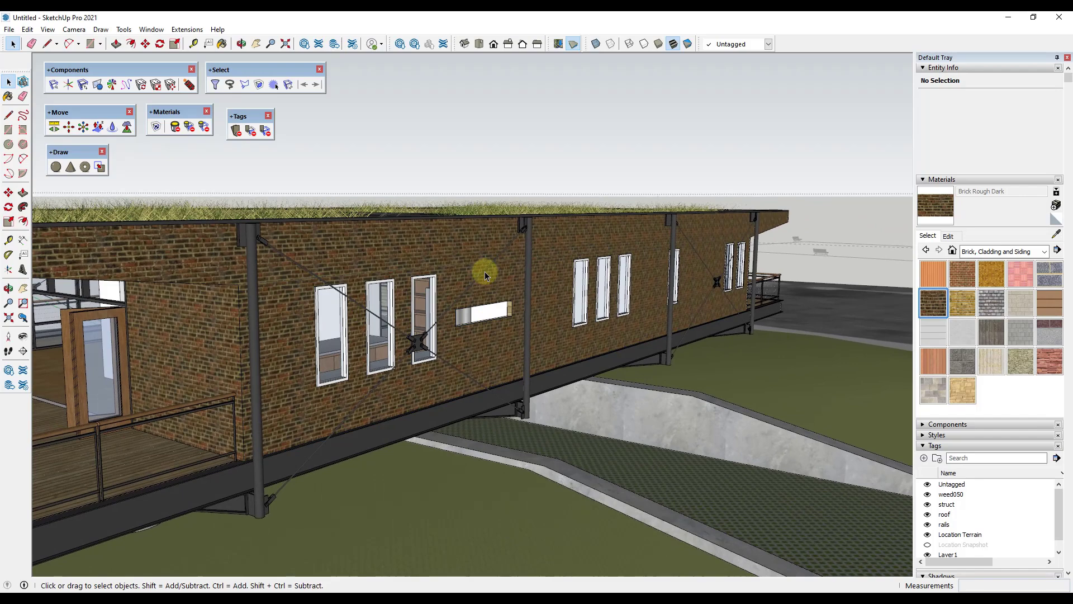
pyautogui.click(498, 278)
pyautogui.doubleClick(504, 280)
pyautogui.click(505, 280)
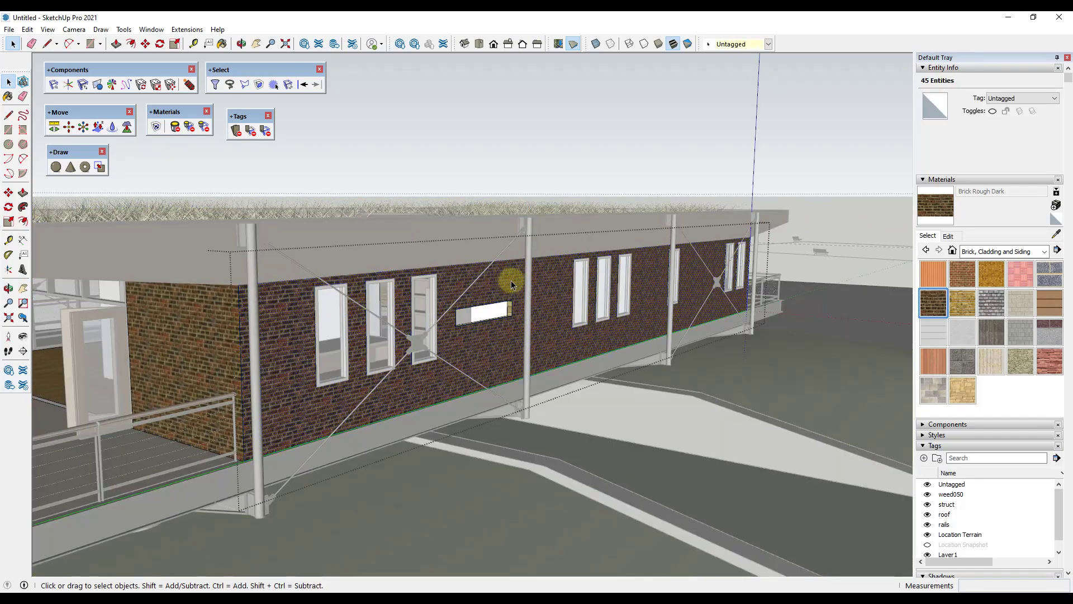
pyautogui.scroll(8, 510, 293)
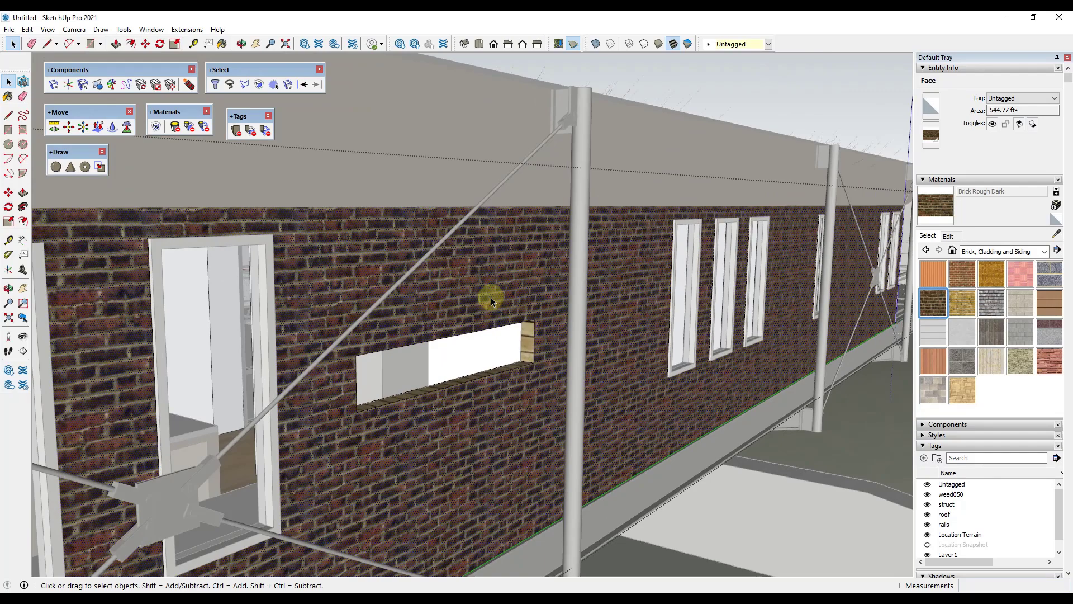
pyautogui.moveTo(491, 295); pyautogui.dragTo(294, 285, button='middle')
pyautogui.scroll(-6, 508, 291)
pyautogui.click(271, 255)
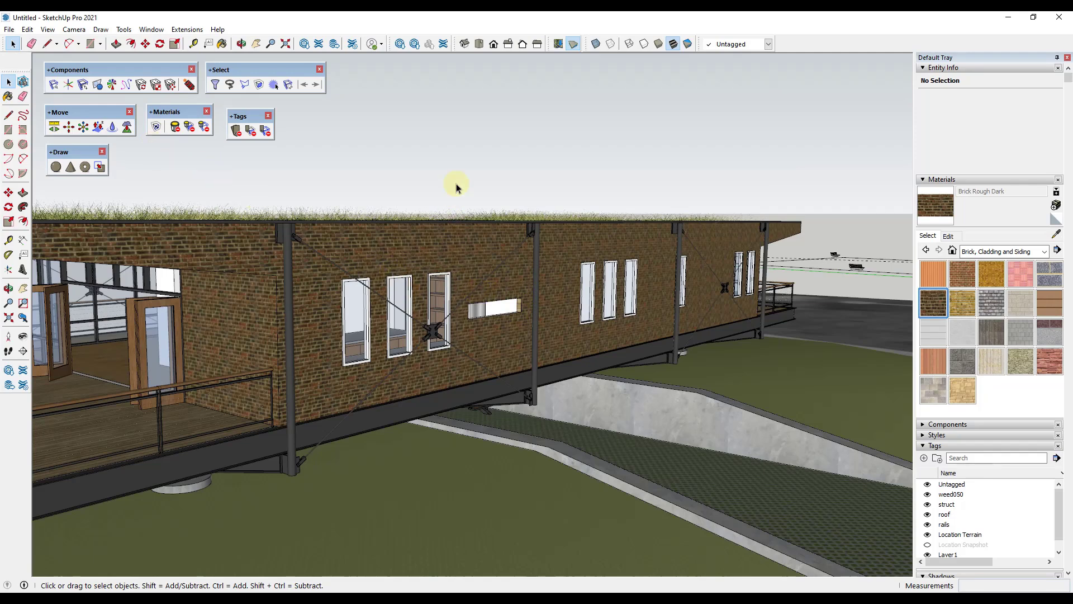
# Open the building group and select a brick wall face.
pyautogui.moveTo(456, 186); pyautogui.dragTo(455, 191, button='middle')
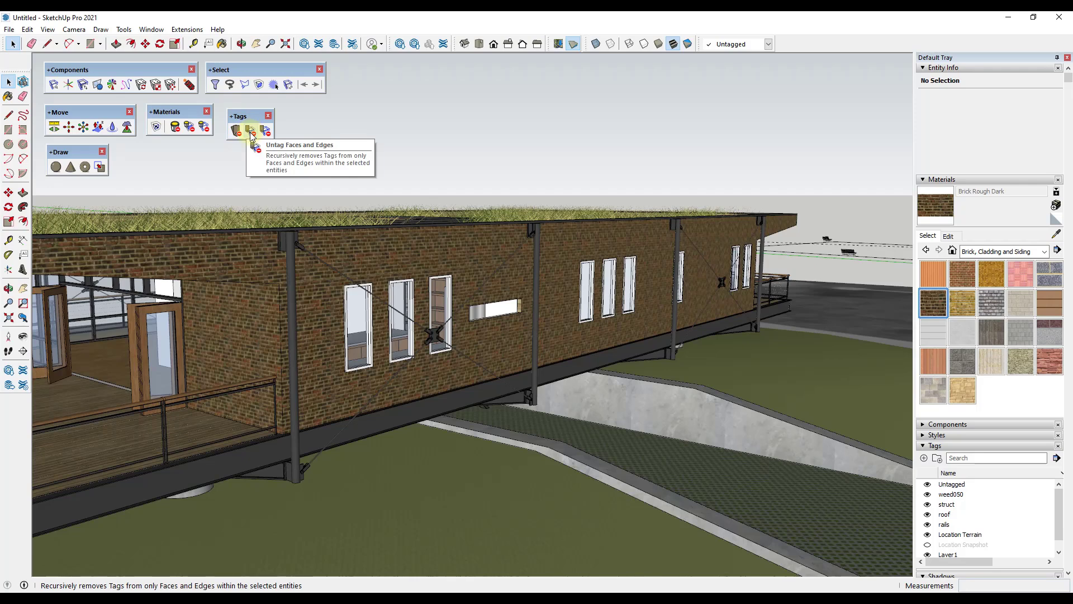
pyautogui.click(512, 274)
pyautogui.keyDown('shift'); pyautogui.click(514, 284); pyautogui.keyUp('shift')
pyautogui.doubleClick(515, 279)
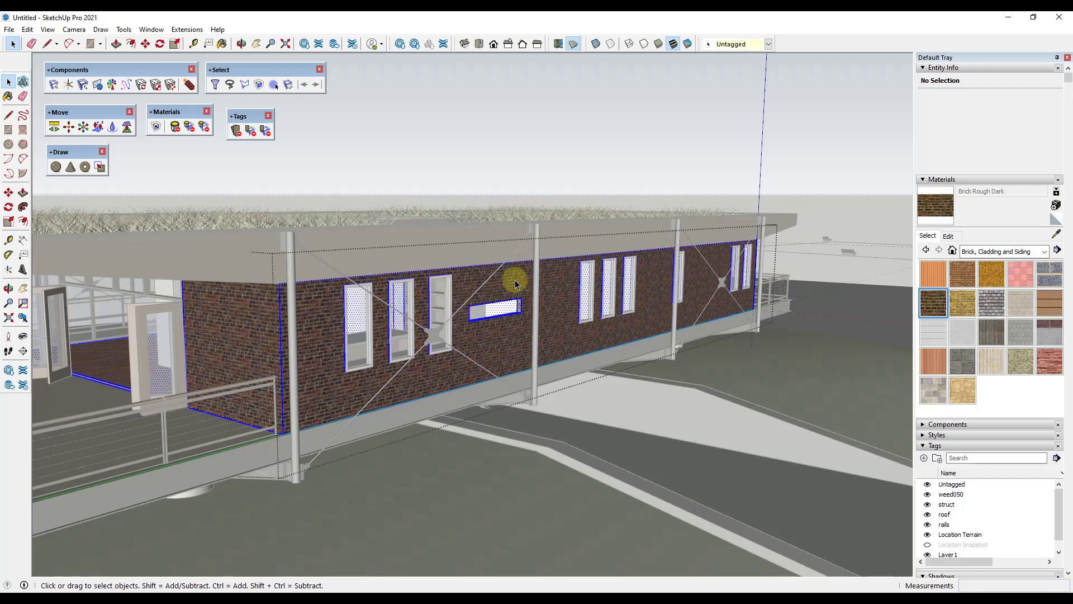
pyautogui.click(515, 280)
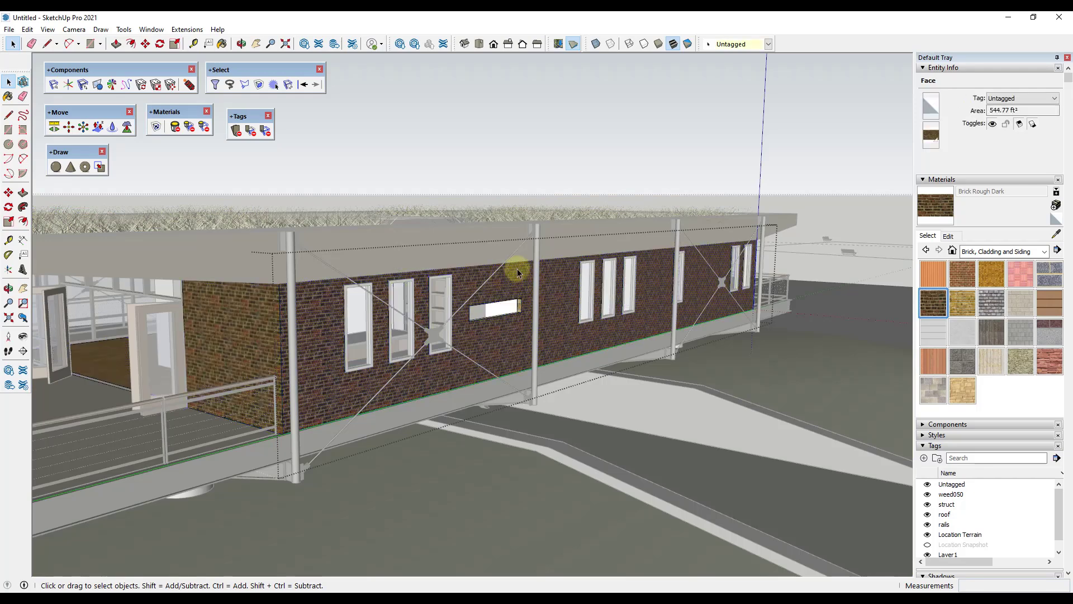
# Confirm the face is Untagged, then select the whole Crissy Airfield House component.
pyautogui.click(1010, 97)
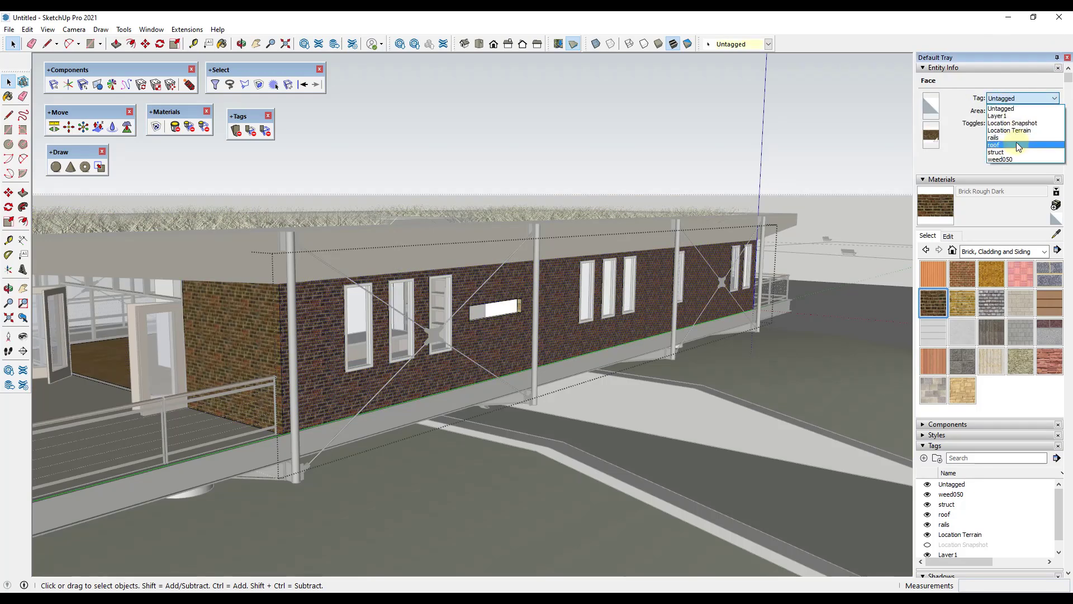
pyautogui.press('Escape')
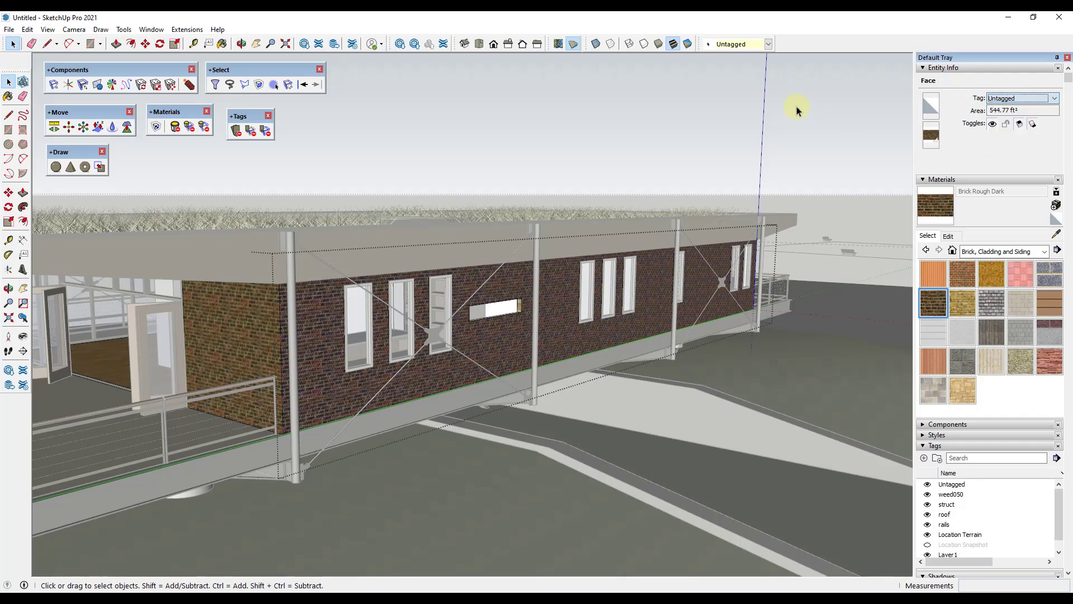
pyautogui.click(683, 139)
pyautogui.click(516, 285)
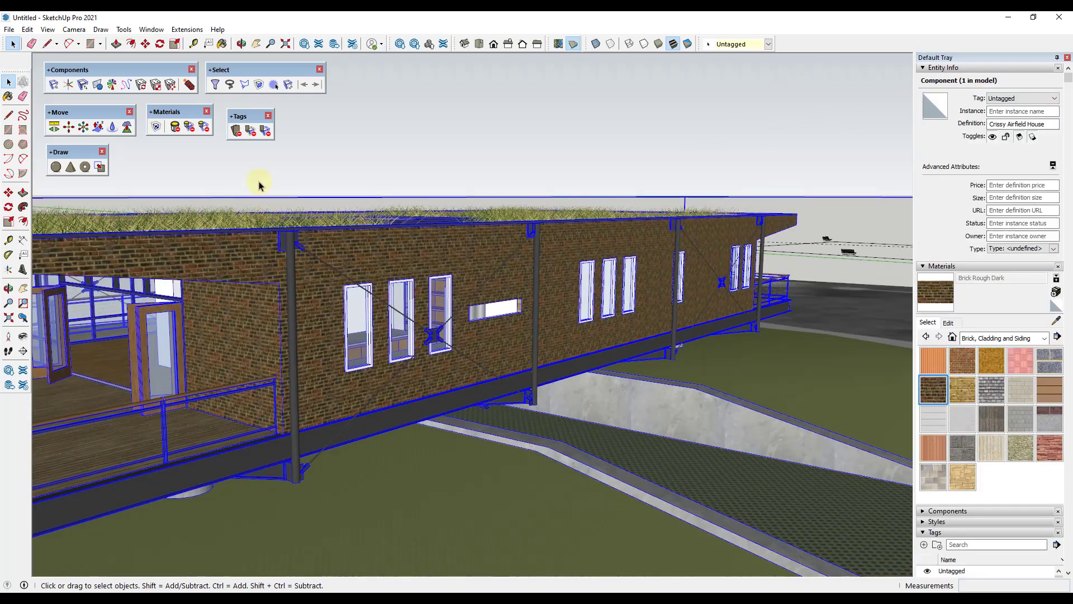
# Activate Untag Faces and Edges and view the tag-coloured house from above the roof.
pyautogui.click(252, 133)
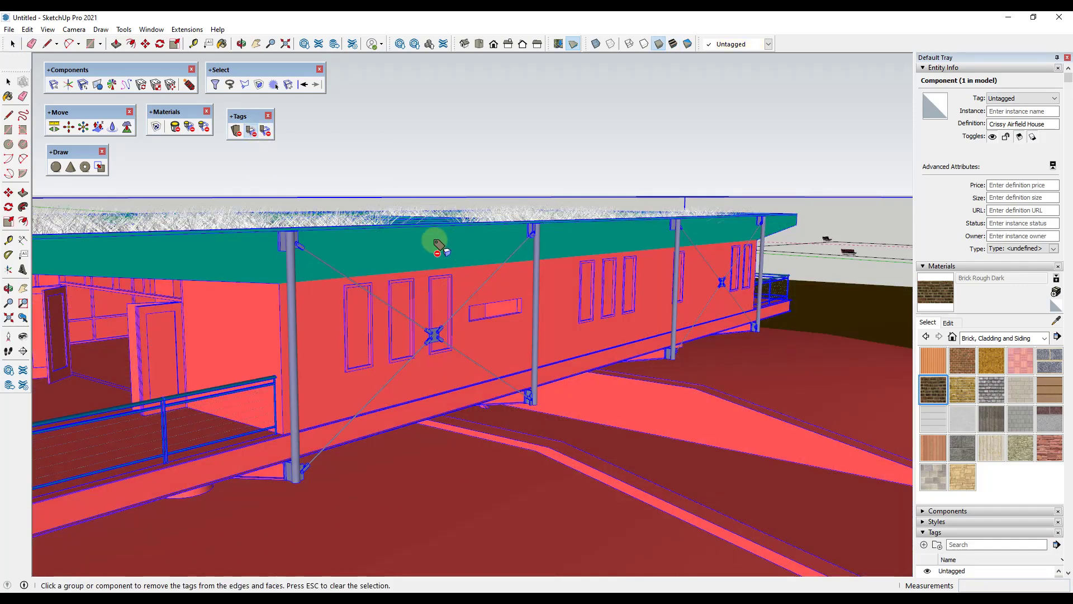
pyautogui.moveTo(254, 256); pyautogui.dragTo(313, 209, button='middle')
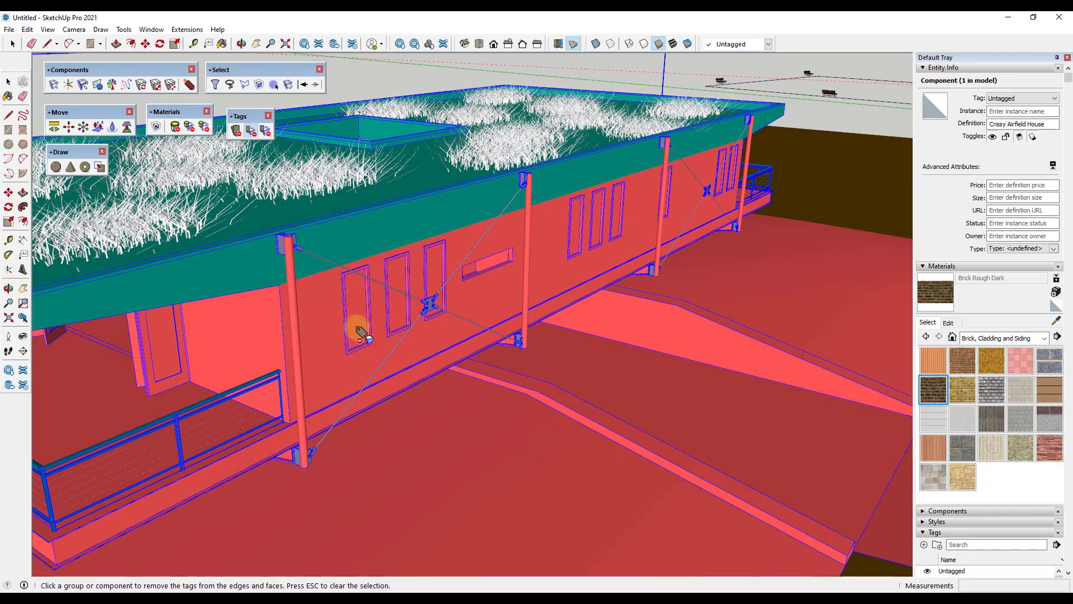